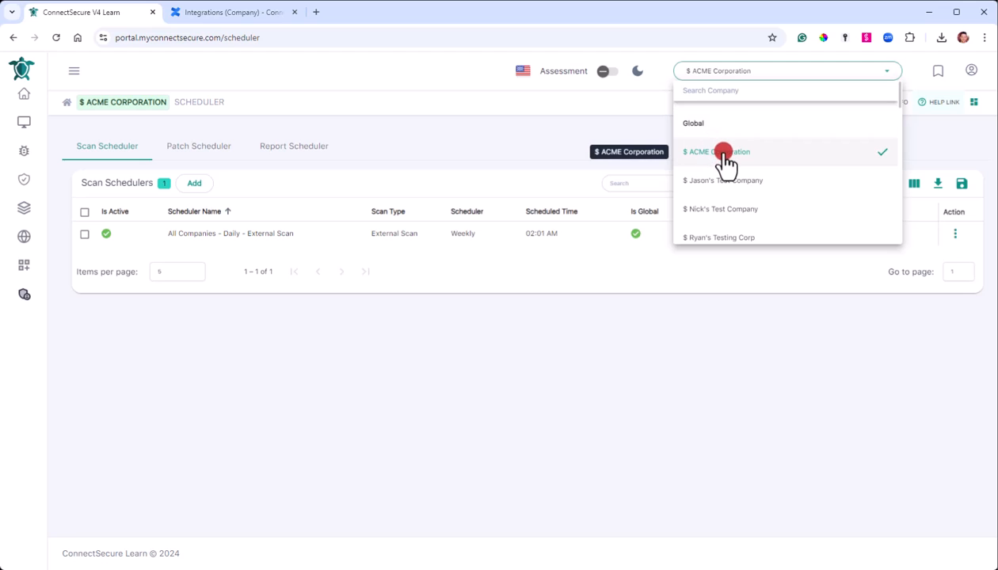
Expand the Settings section of the navigation sidebar to reach its pages.
mouse_move(32, 118)
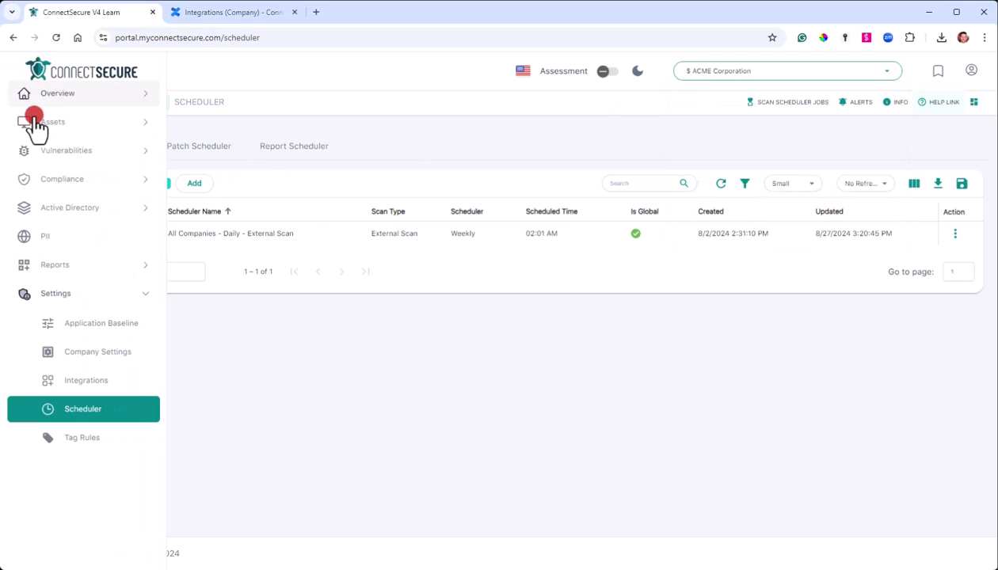
click(110, 301)
click(109, 298)
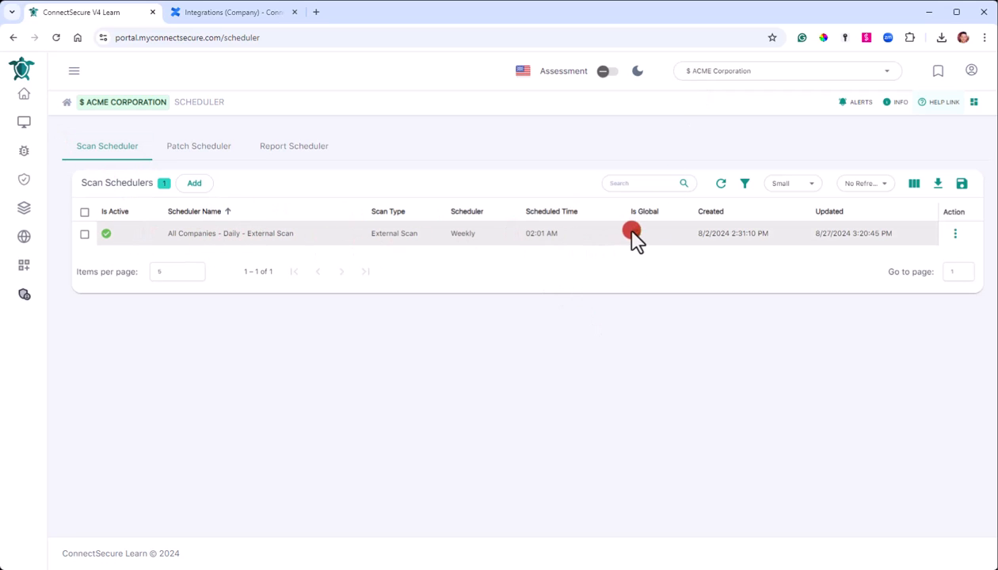
mouse_move(639, 244)
drag(171, 233, 292, 239)
click(291, 242)
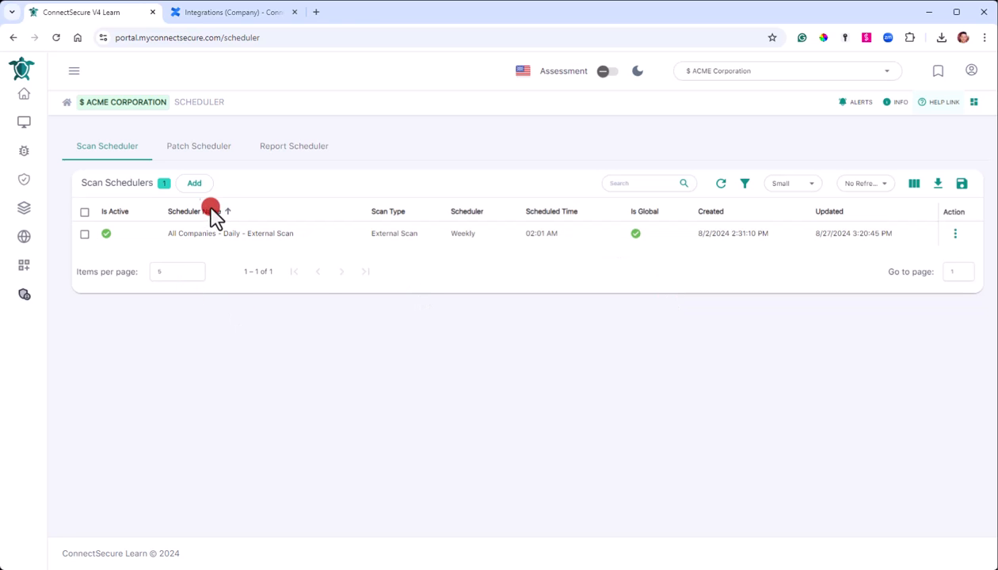
Start a new scan scheduler named 'Weekly Compliance Scan'.
click(195, 184)
click(423, 224)
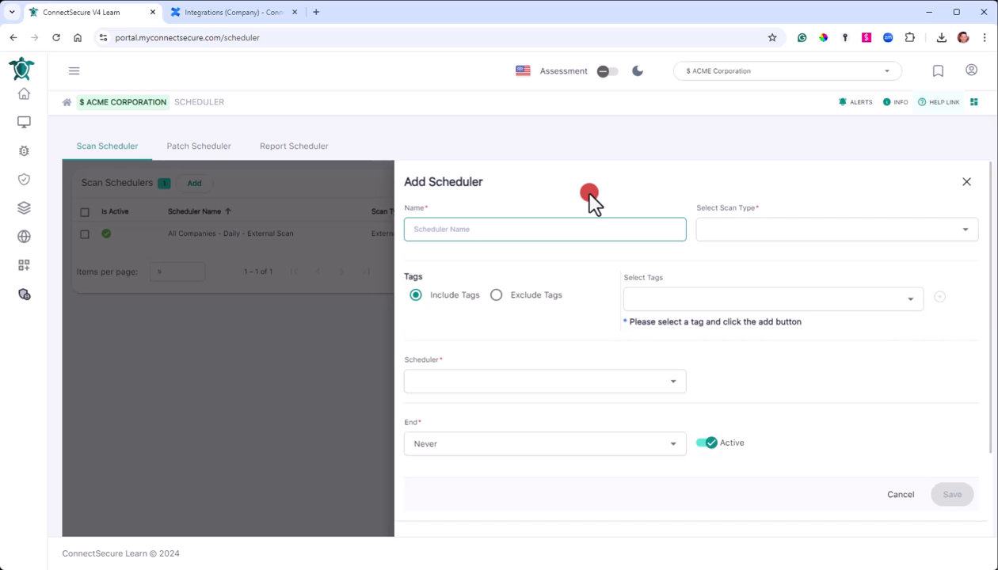
text(Weekly Compliance Scan)
click(572, 194)
Set the scan type to Compliance Scan, targeting All Agents.
click(754, 230)
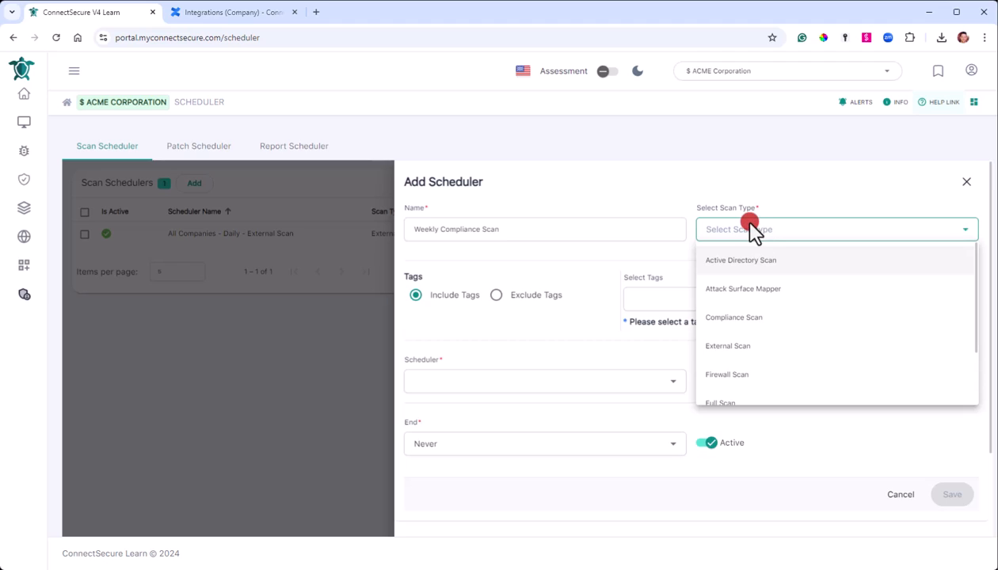
click(761, 318)
click(673, 278)
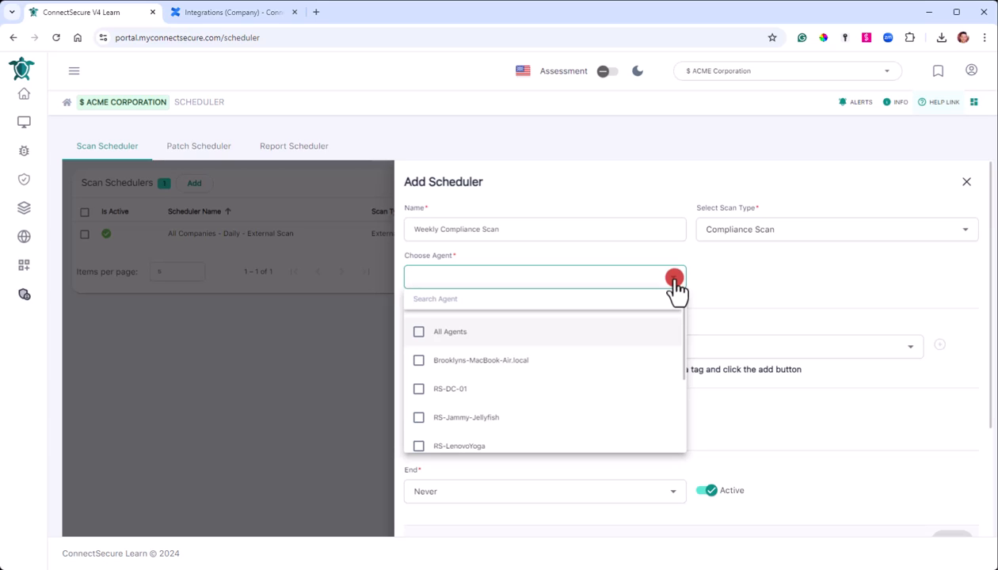
click(418, 332)
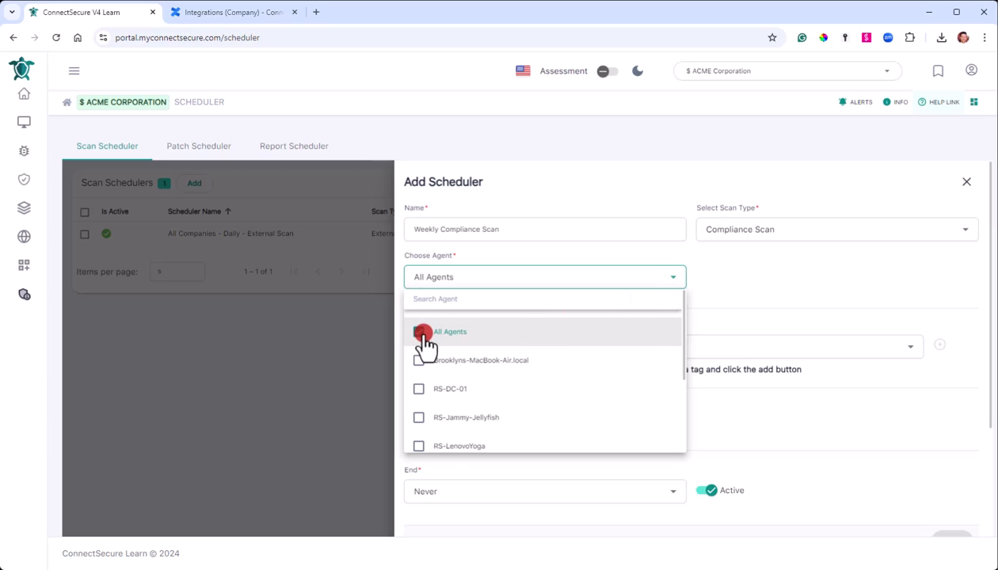
click(764, 276)
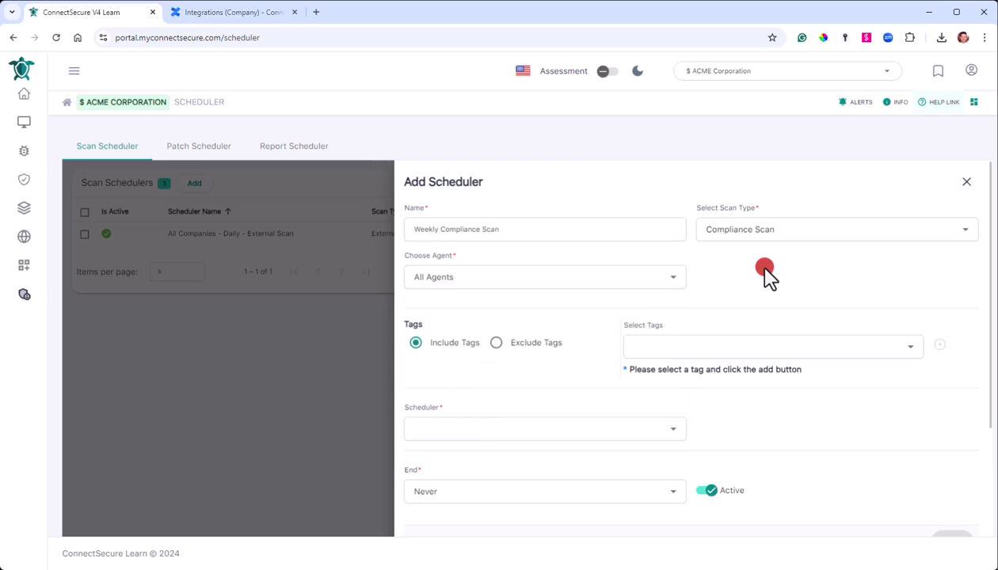
Add the Windows11Compatible: false tag, then remove it so no tags remain.
scroll(762, 275, down, 1)
scroll(483, 285, up, 1)
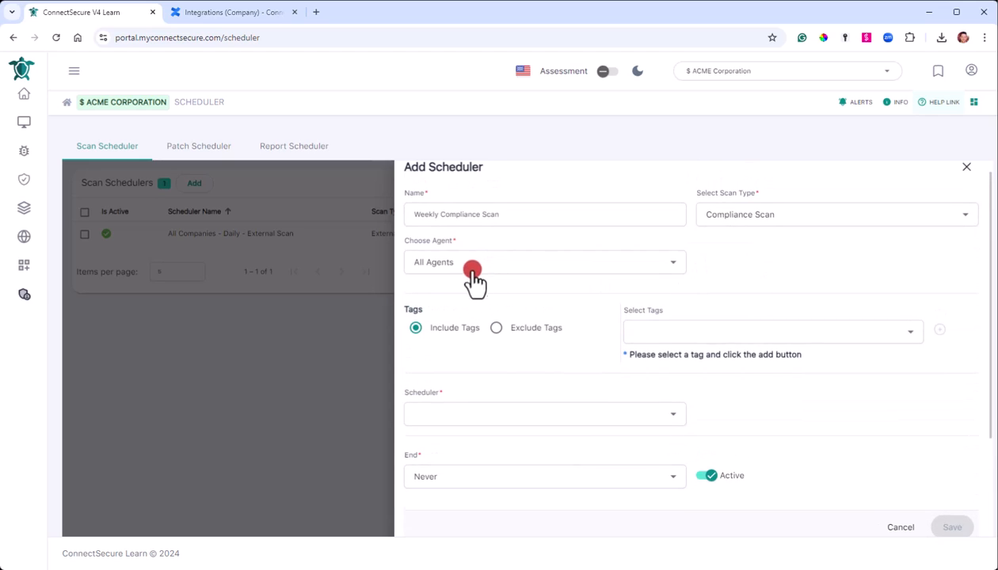
click(685, 348)
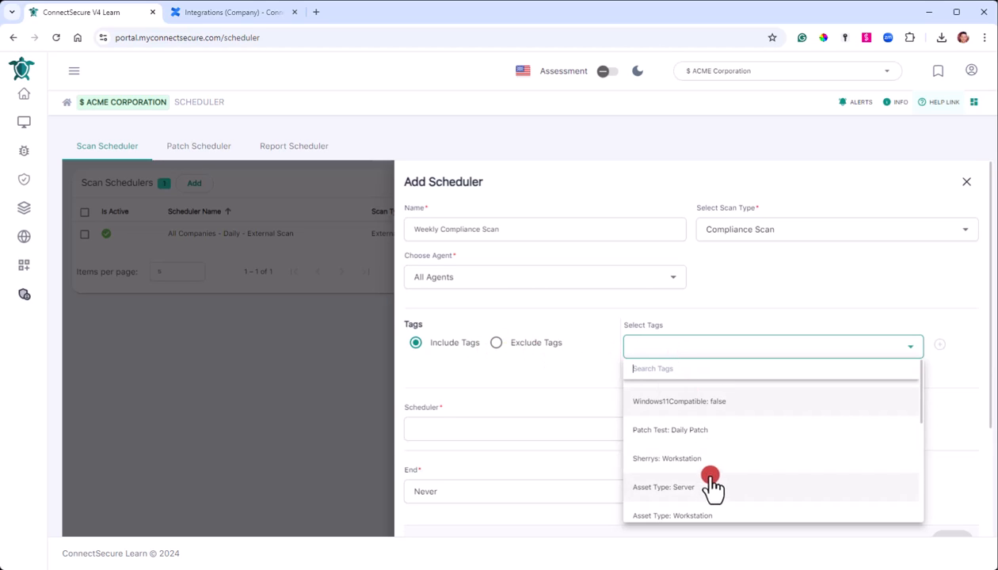
click(705, 402)
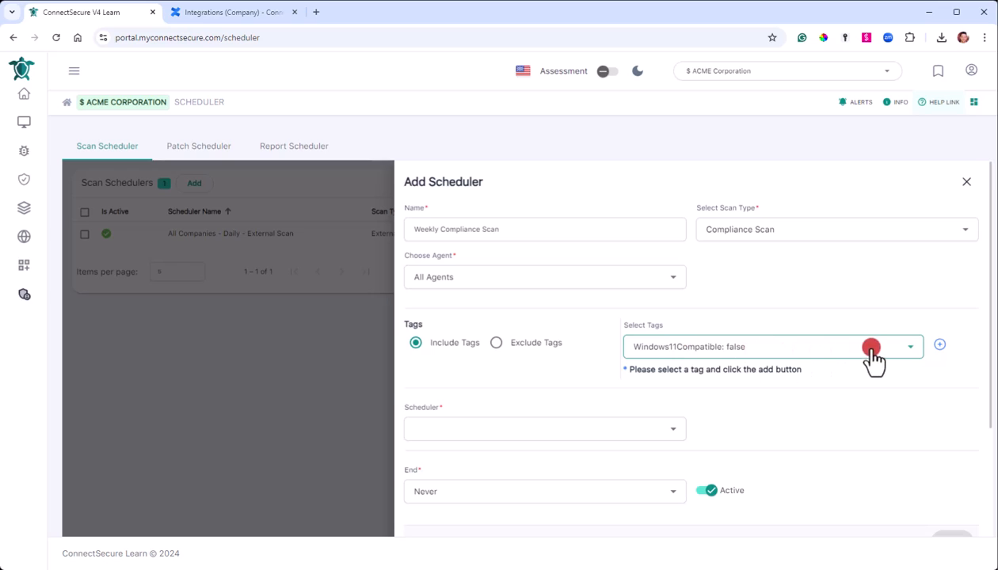
click(940, 346)
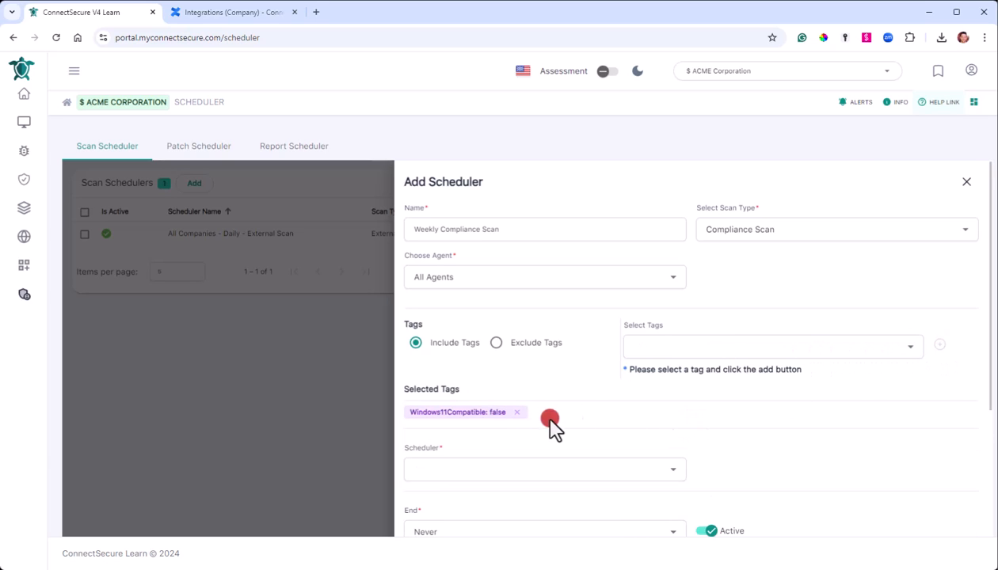
click(516, 412)
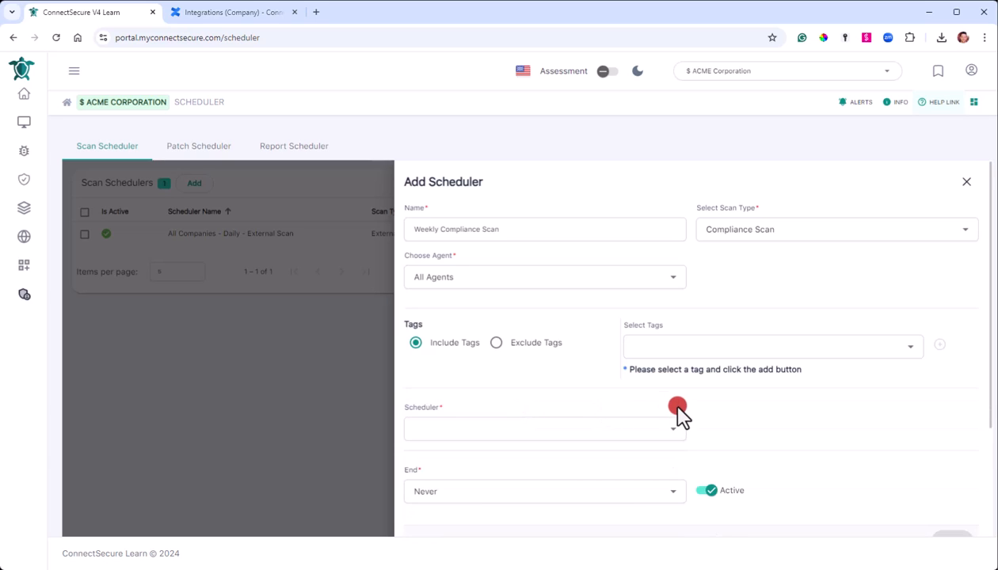
scroll(679, 412, down, 2)
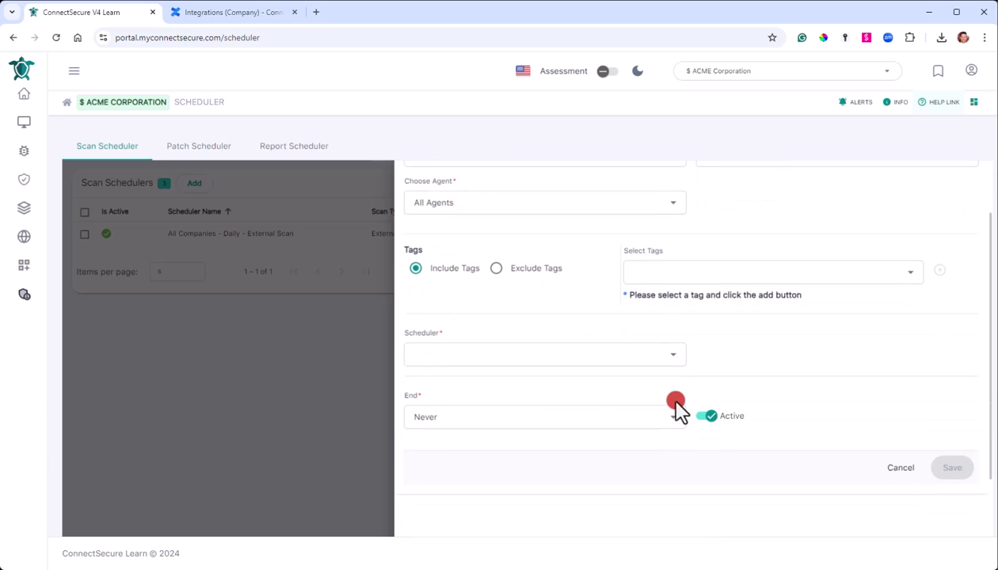
Set the schedule to Weekly, repeating in every 1st through 5th week.
click(592, 357)
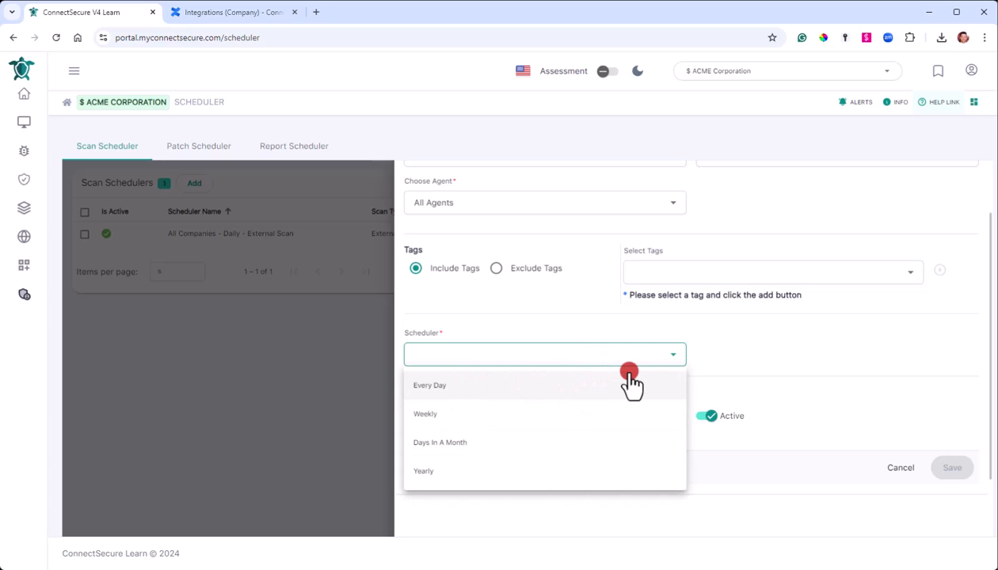
click(458, 408)
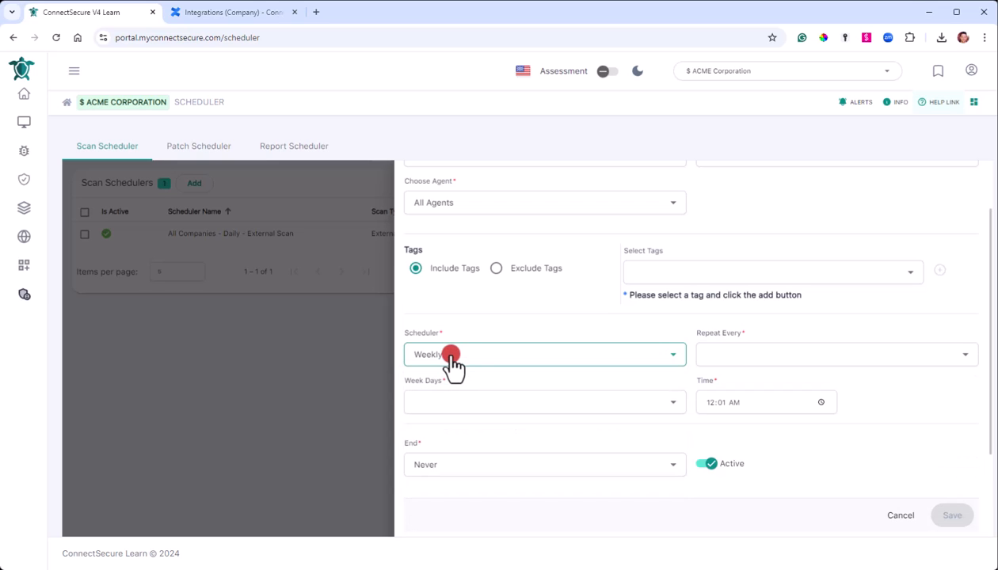
click(757, 355)
click(739, 386)
click(736, 413)
click(733, 447)
click(735, 473)
click(735, 499)
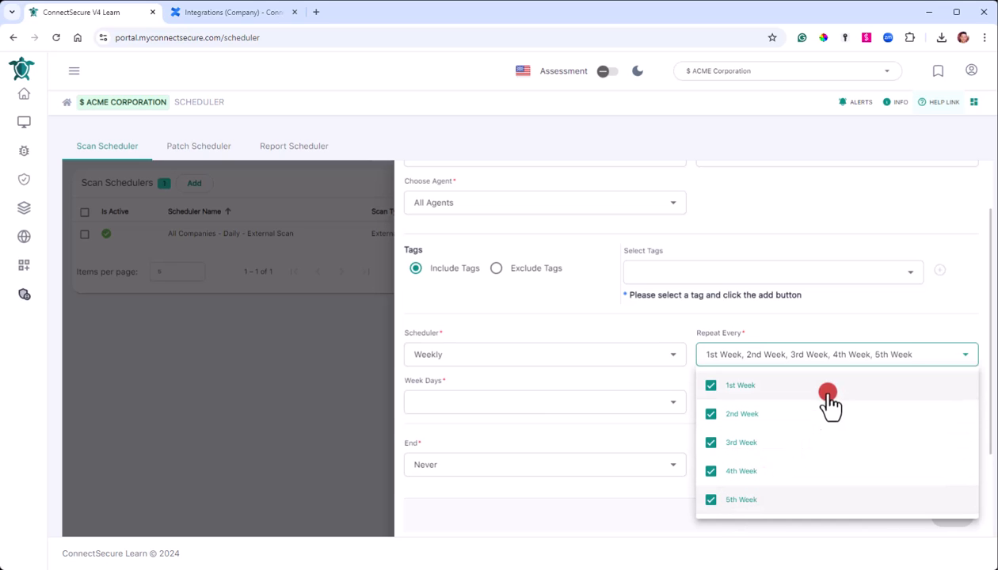
click(849, 337)
Run the scan on Fridays starting at 01:00 PM.
click(553, 408)
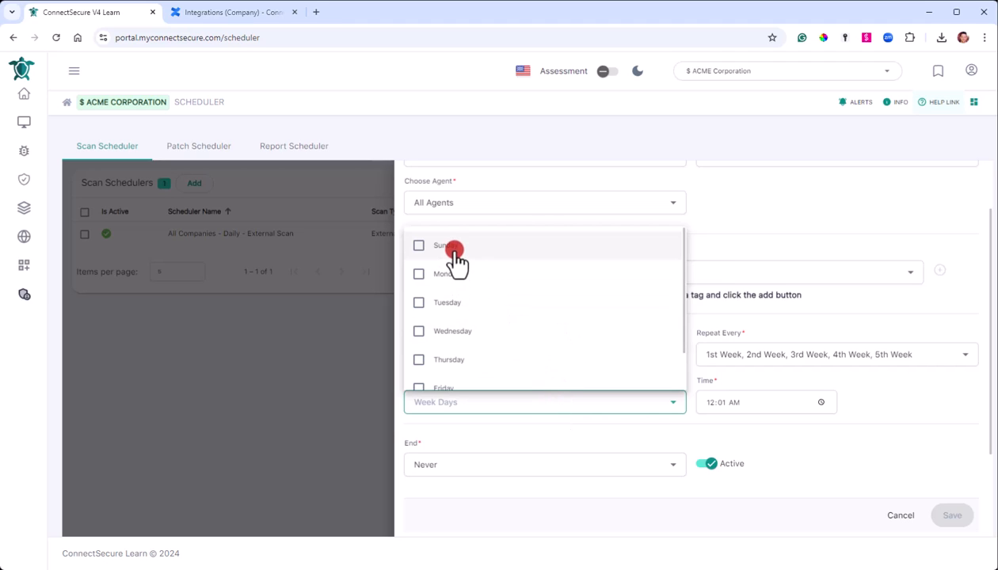
scroll(455, 383, down, 1)
click(453, 385)
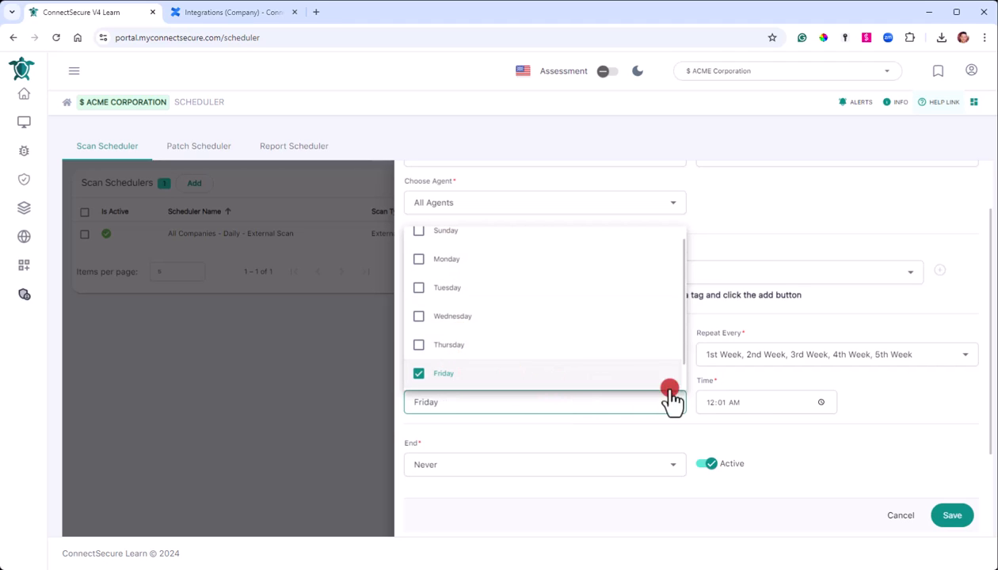
click(865, 404)
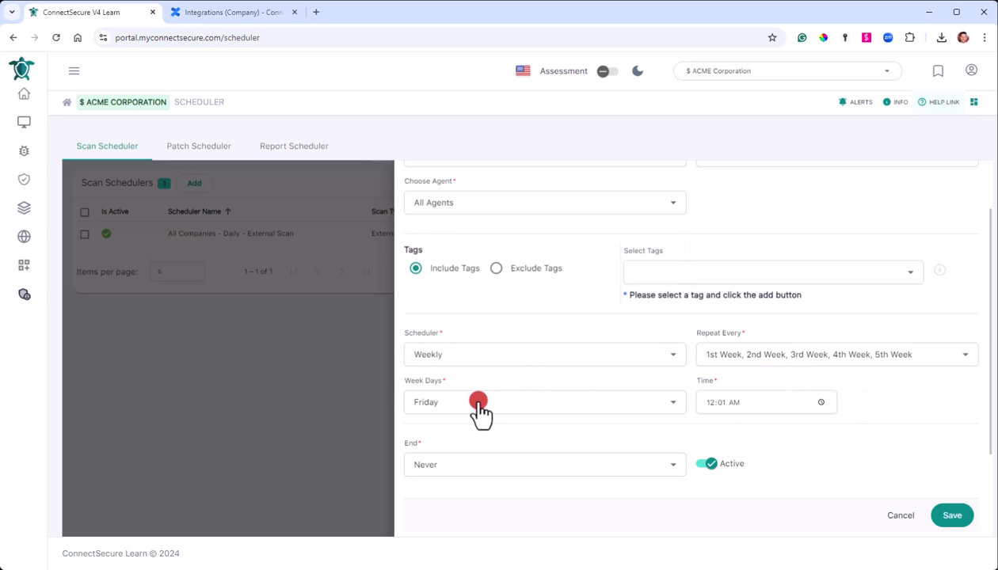
click(717, 404)
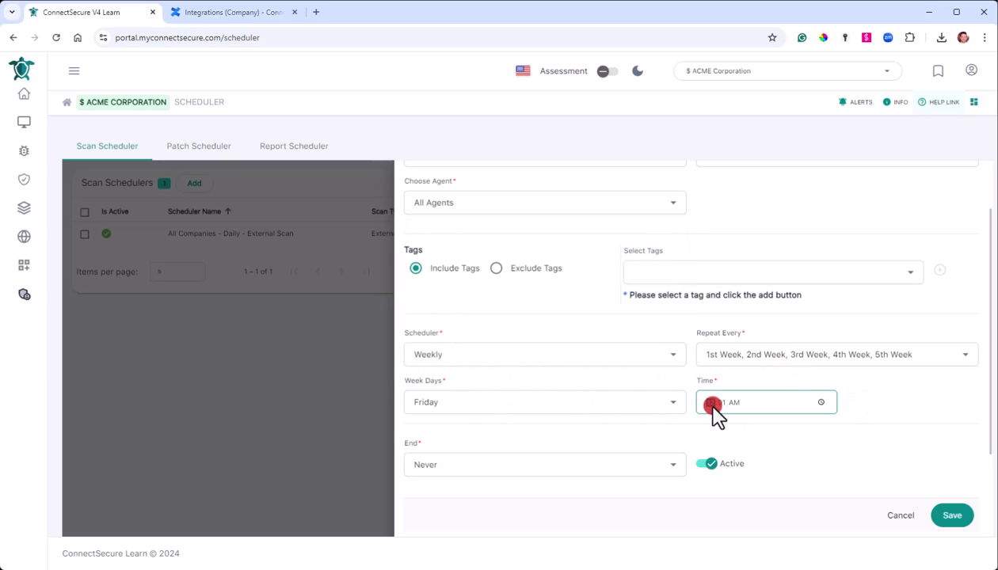
scroll(831, 401, up, 1)
text(1)
key(Right)
text(00p)
scroll(852, 414, down, 1)
click(867, 395)
Try the Until and Count end options, settle on Never, and save the schedule.
click(443, 469)
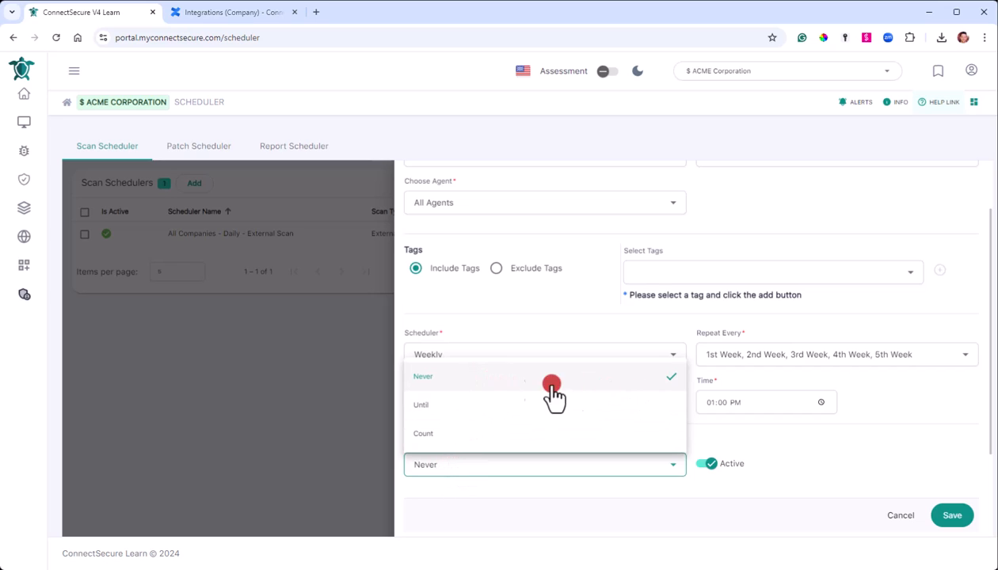
click(429, 406)
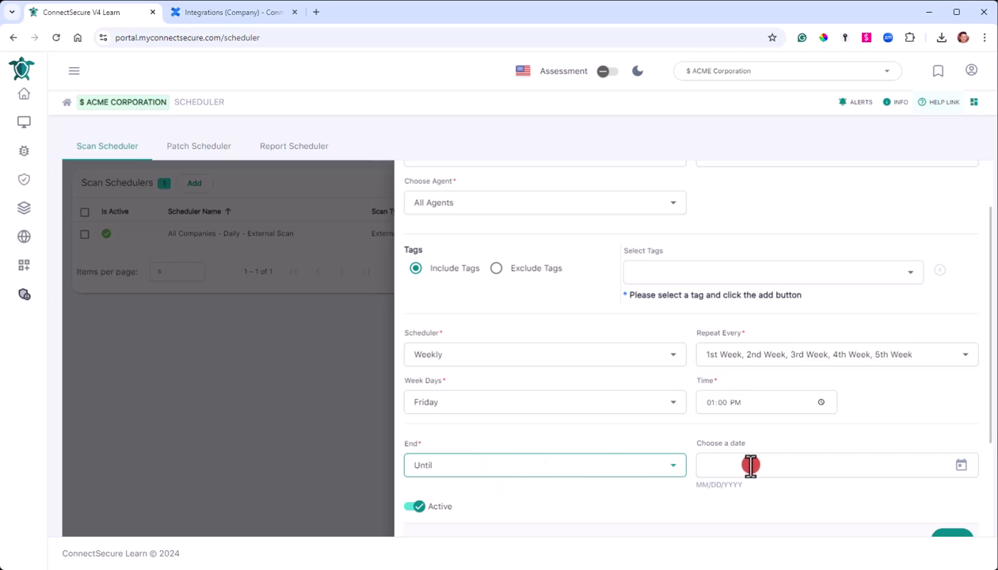
click(555, 467)
click(461, 434)
click(633, 464)
click(474, 378)
click(949, 517)
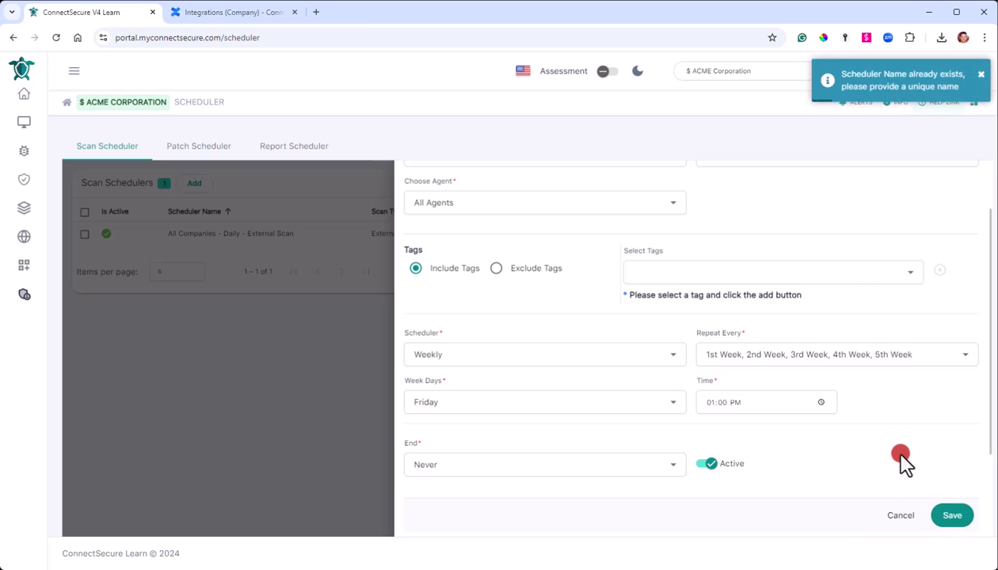
Rename the scheduler to 'Weekly Compliance Scan 2' to make the name unique.
scroll(713, 373, up, 2)
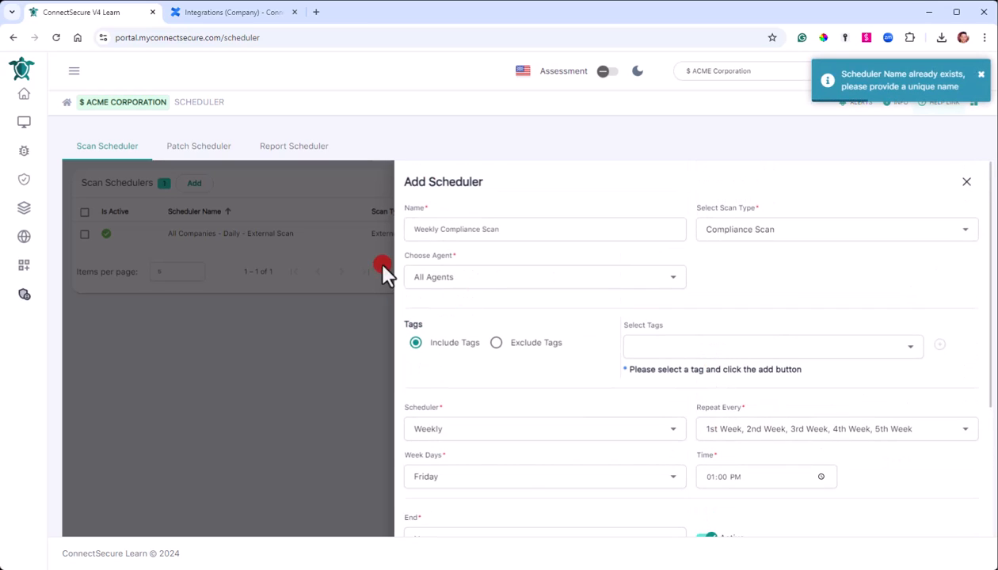
click(523, 230)
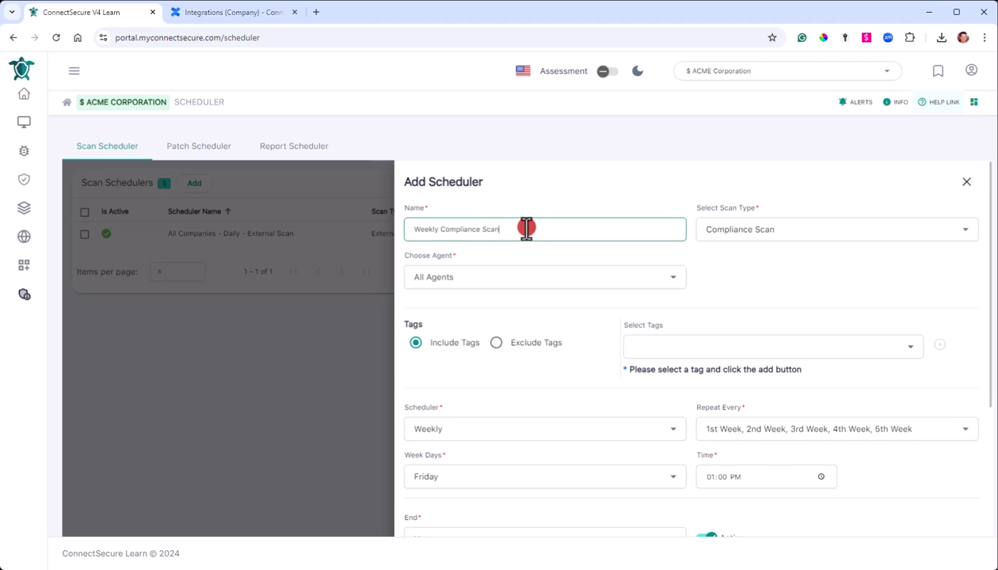
text(2)
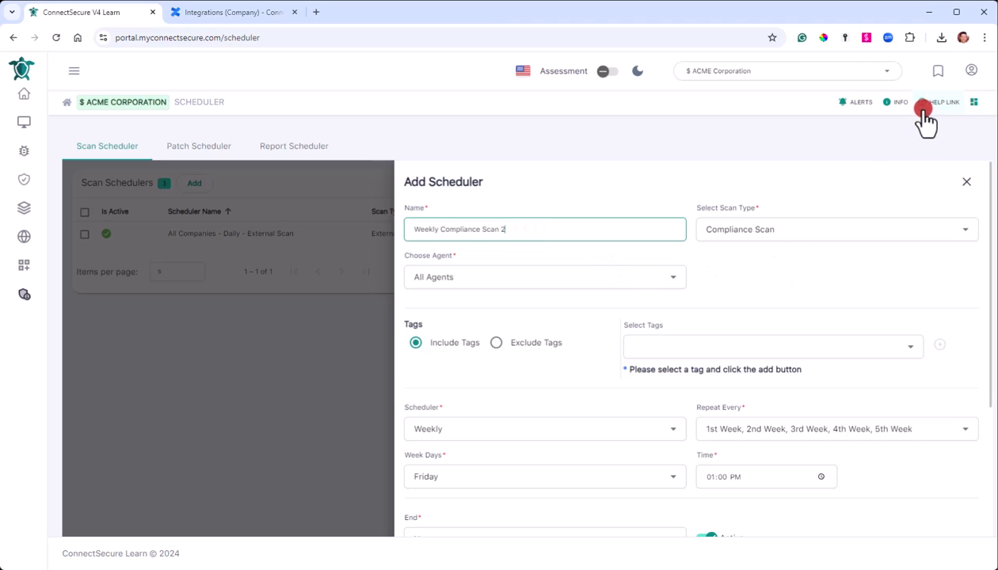
scroll(886, 312, down, 3)
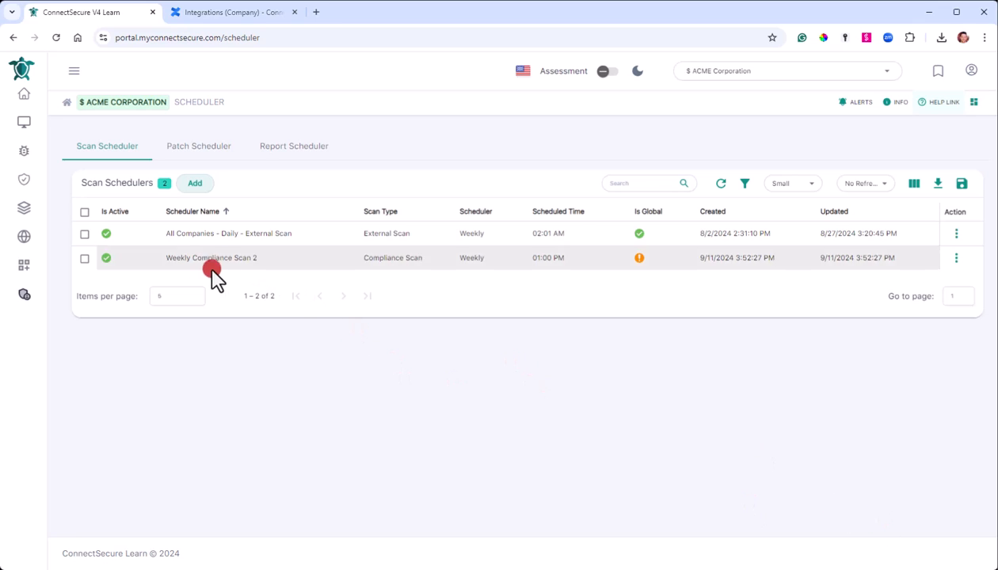
Check the Weekly Compliance Scan 2 row actions without changes, then view the Patch Scheduler list.
drag(167, 259, 268, 266)
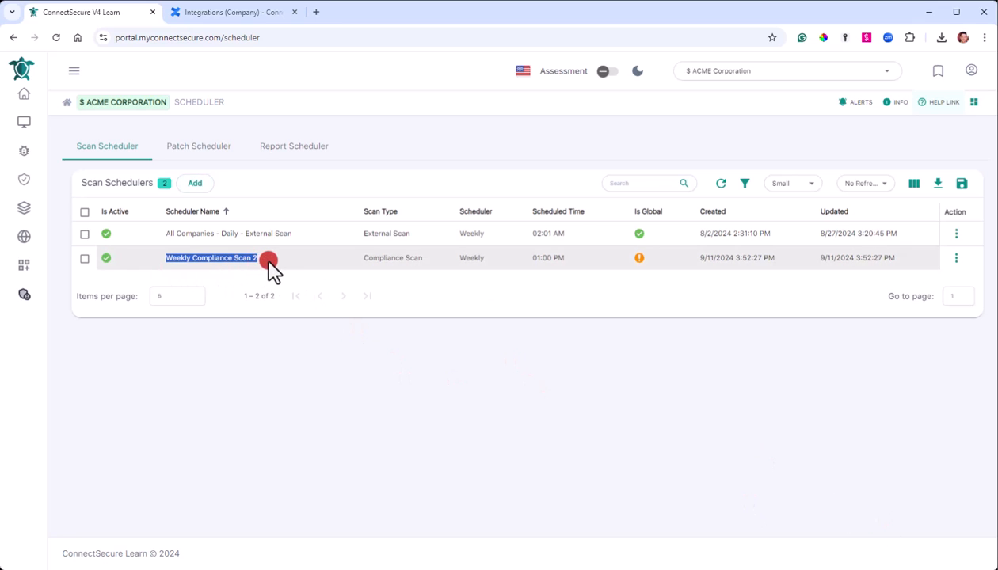
click(269, 263)
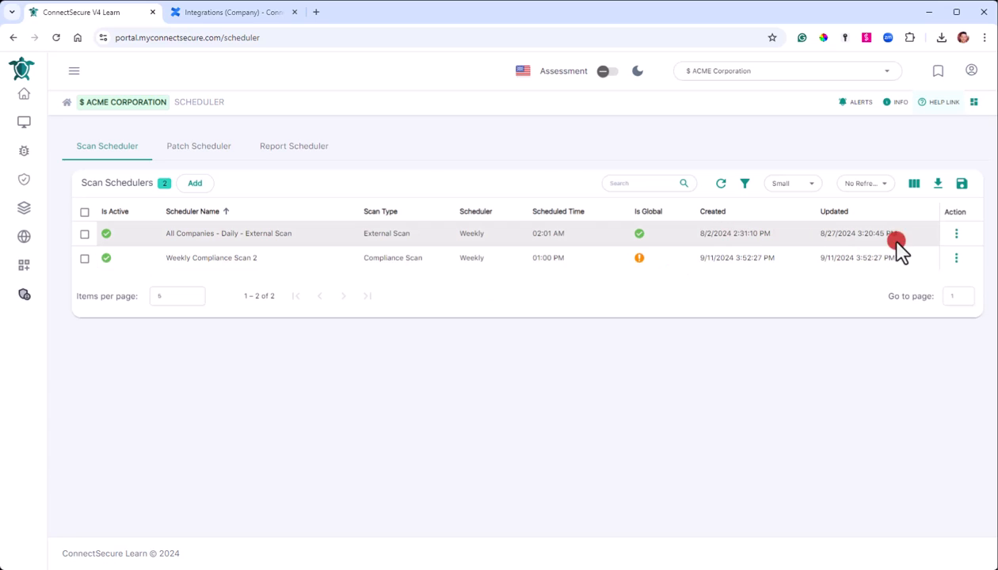
click(956, 258)
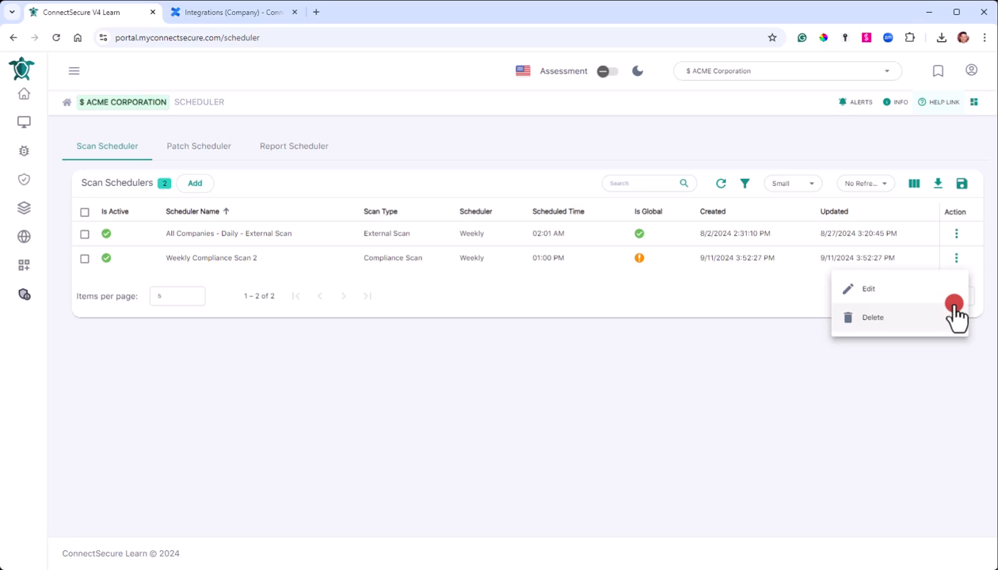
click(646, 427)
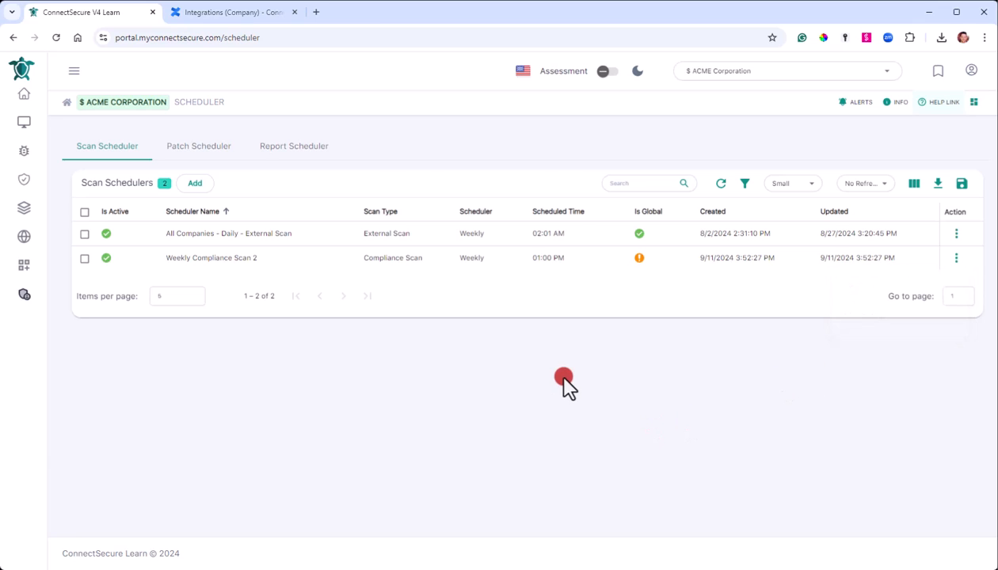
click(202, 149)
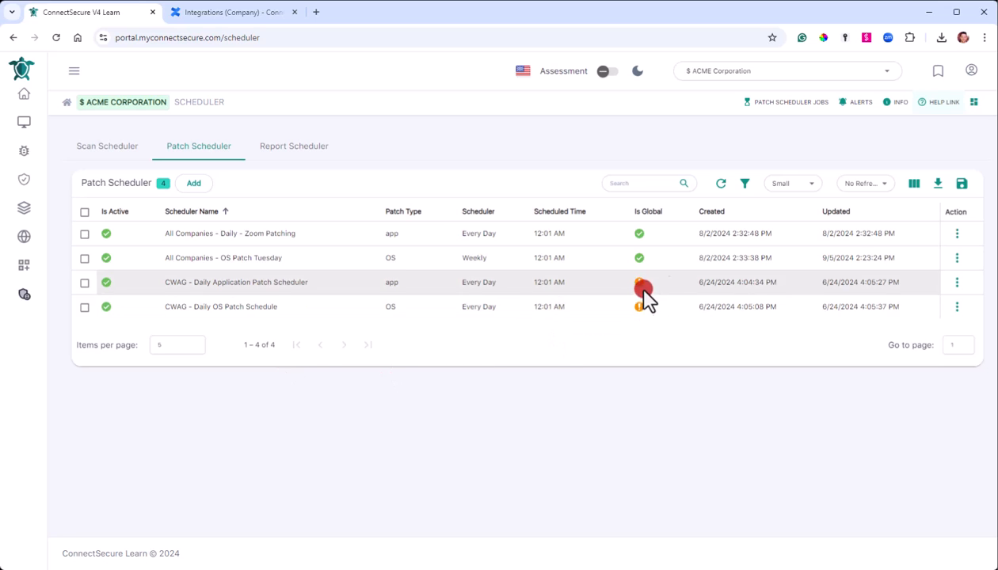
Delete the CWAG Daily Application patch schedule from its row actions.
click(956, 282)
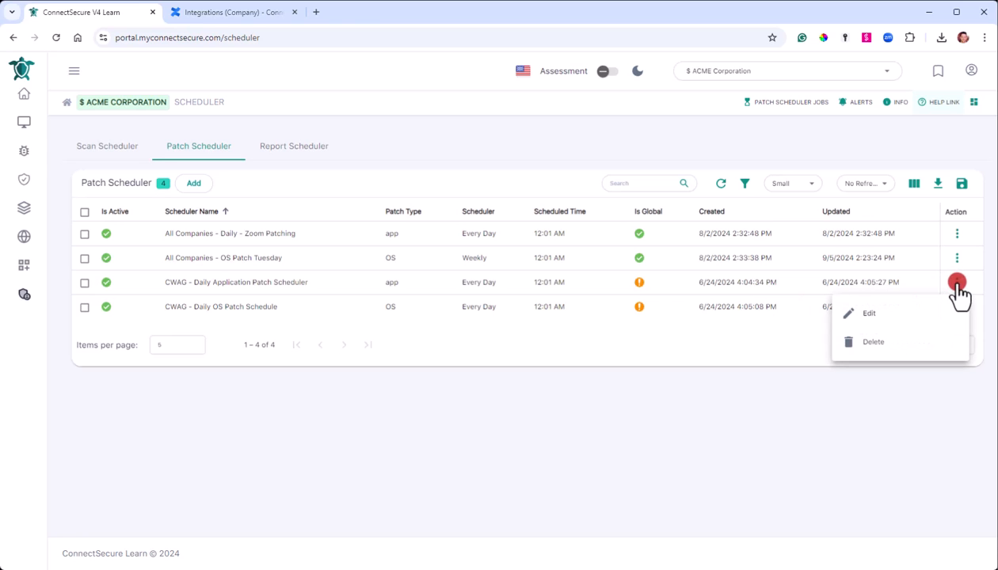
click(946, 347)
click(616, 344)
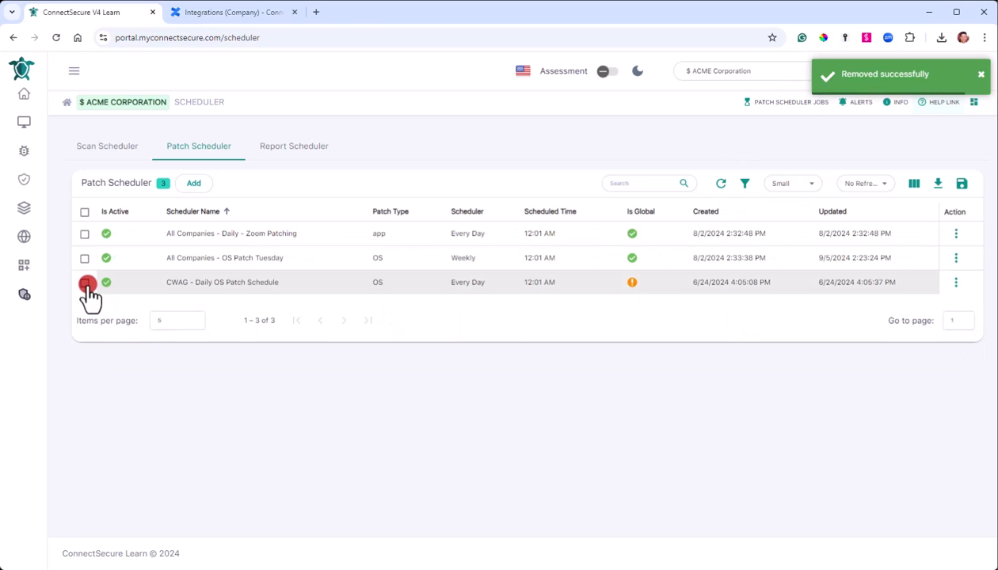
Mark the CWAG Daily OS patch schedule and delete it through the bulk actions.
click(85, 287)
click(84, 286)
click(85, 310)
click(911, 212)
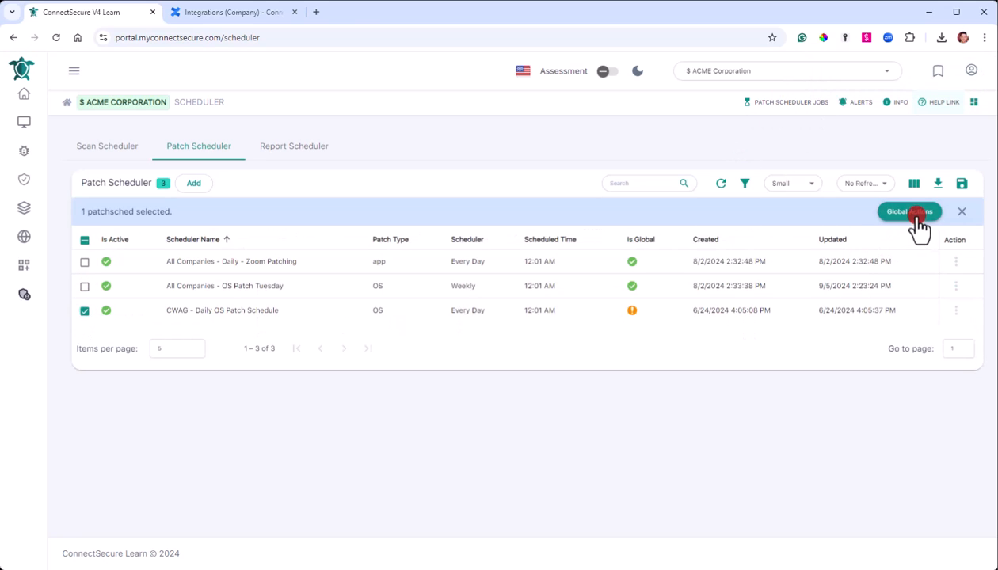
click(891, 241)
click(616, 344)
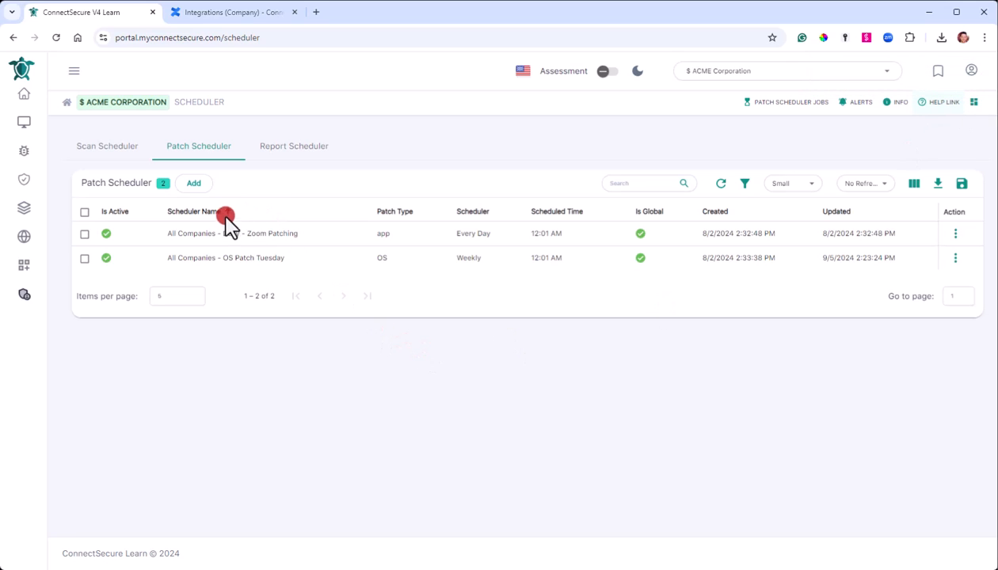
Start a new Application-type patch scheduler named 'Adobe Product Patching'.
click(194, 184)
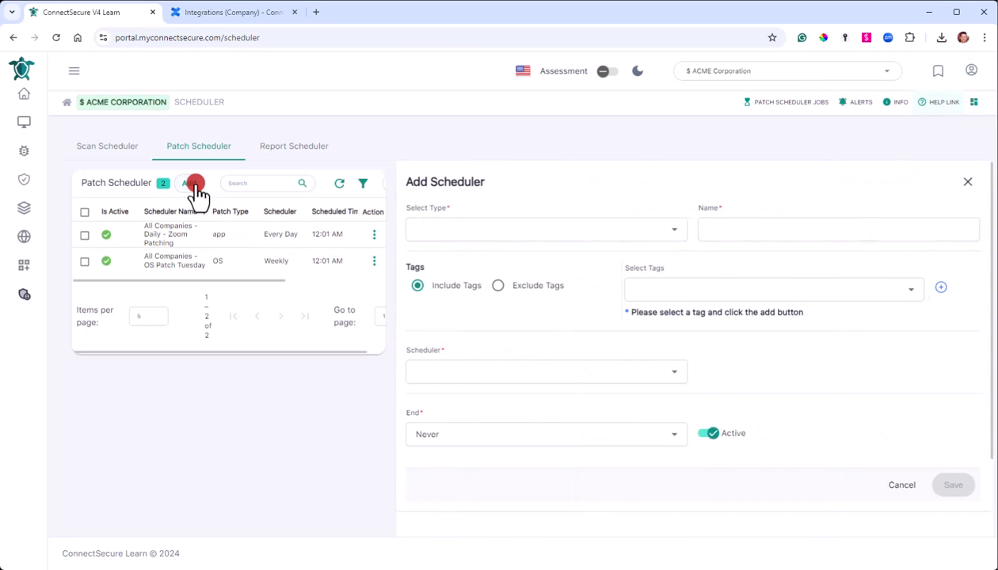
click(473, 232)
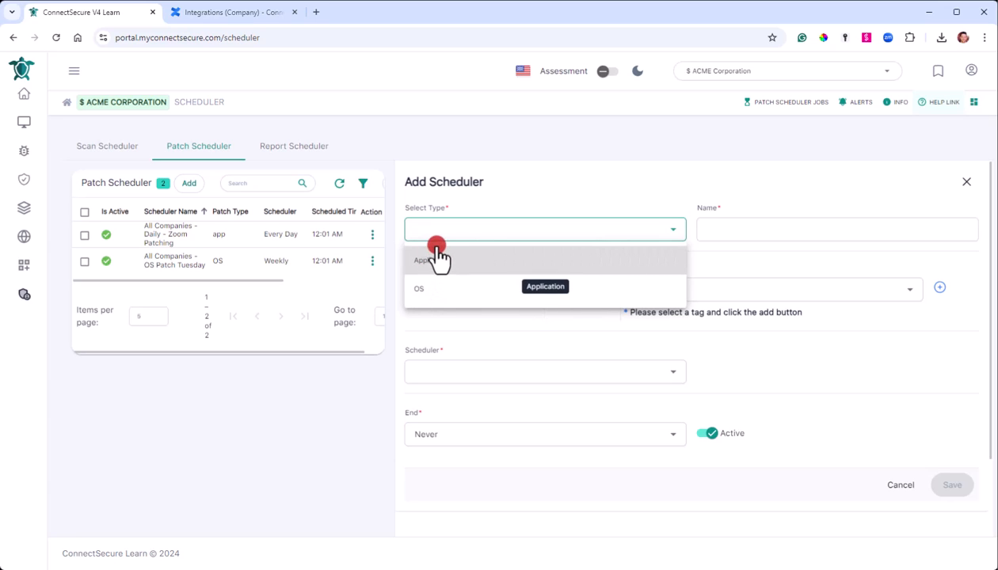
click(439, 257)
click(799, 231)
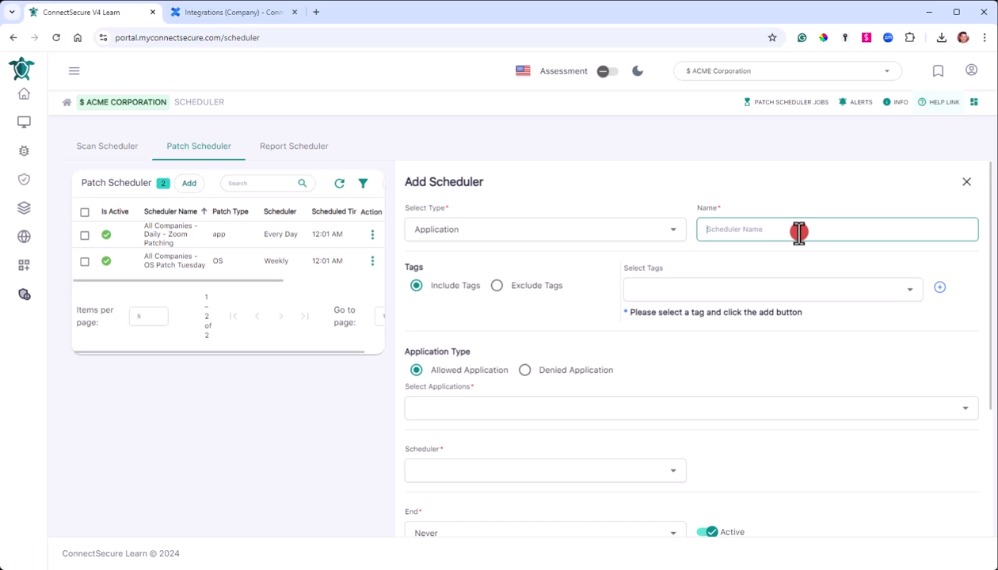
text(Adobe Product Patching)
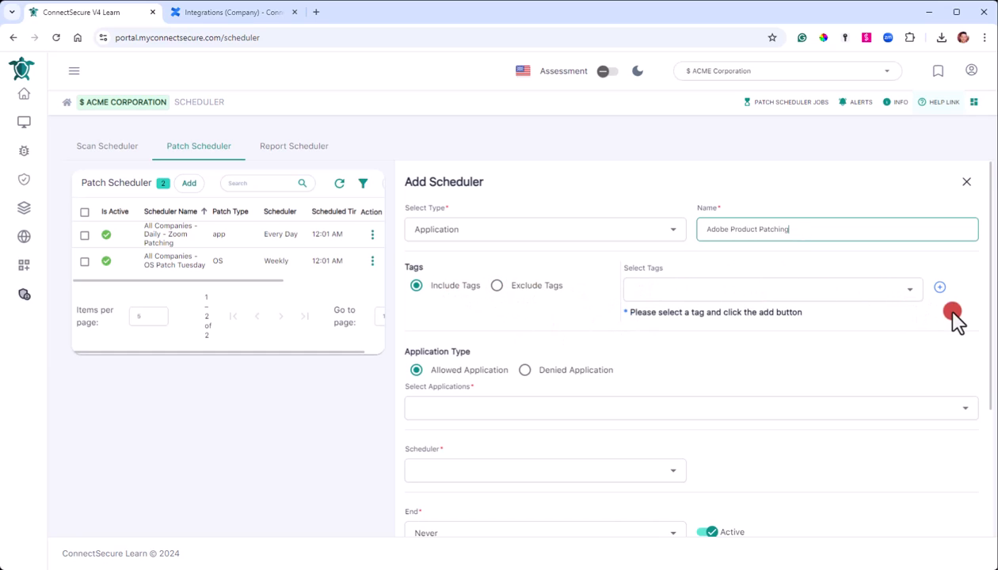
scroll(950, 317, down, 2)
scroll(771, 307, down, 1)
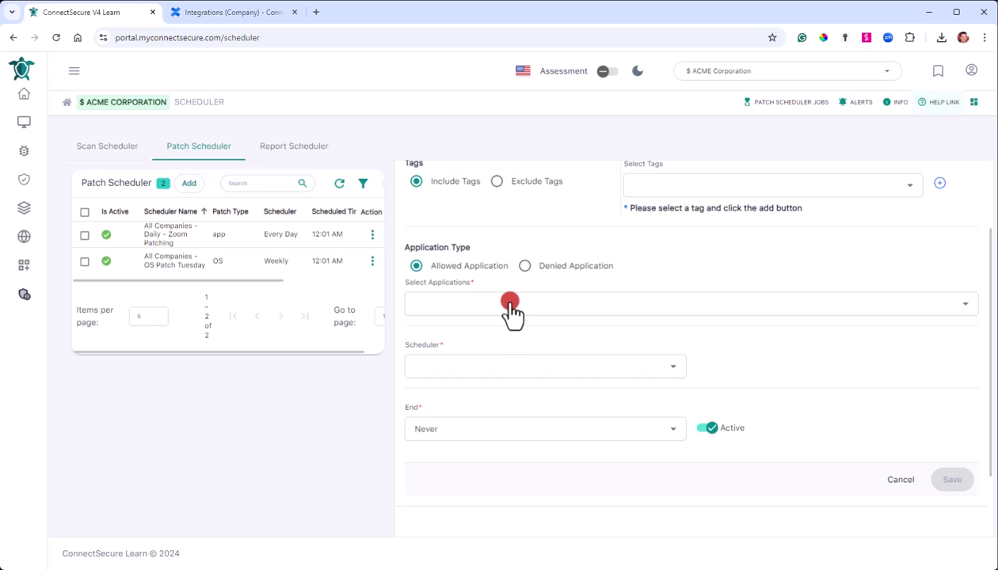
Search 'adobe' and select Acrobat, Acrobat Reader DC, AdobeConnect, Brackets and Cryptr.
click(662, 310)
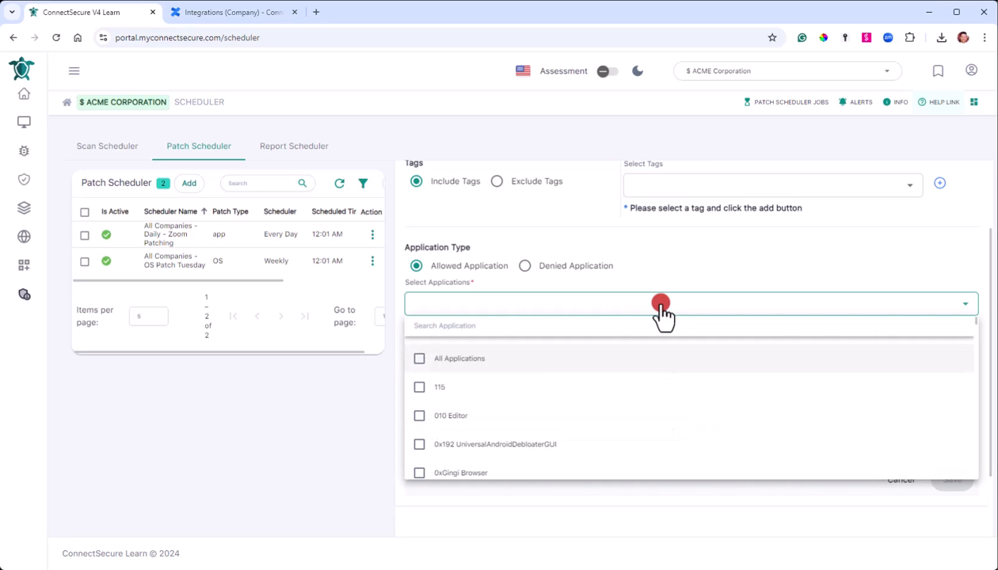
click(419, 358)
scroll(664, 428, down, 3)
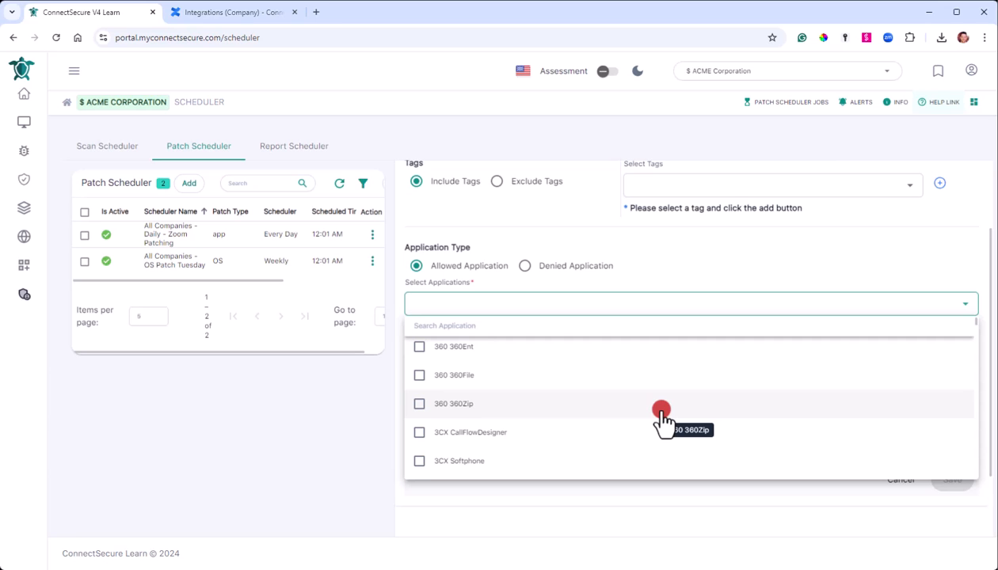
text(adobe)
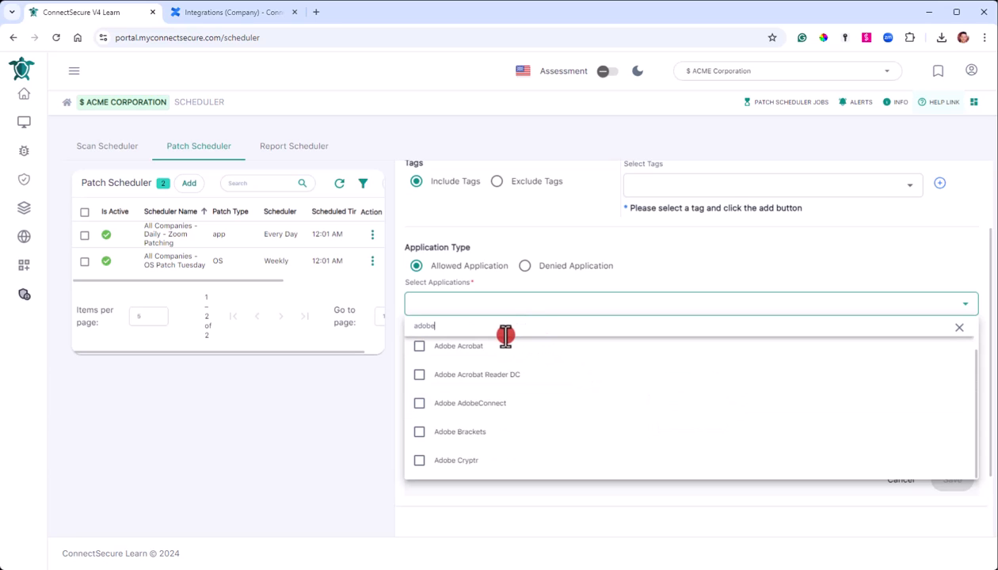
click(420, 346)
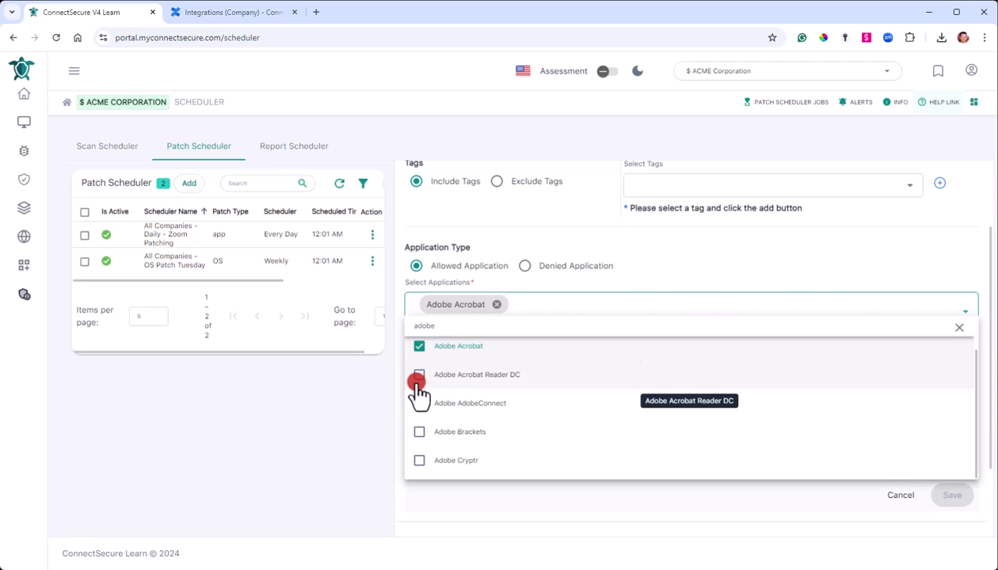
click(419, 374)
click(417, 404)
click(417, 433)
click(418, 461)
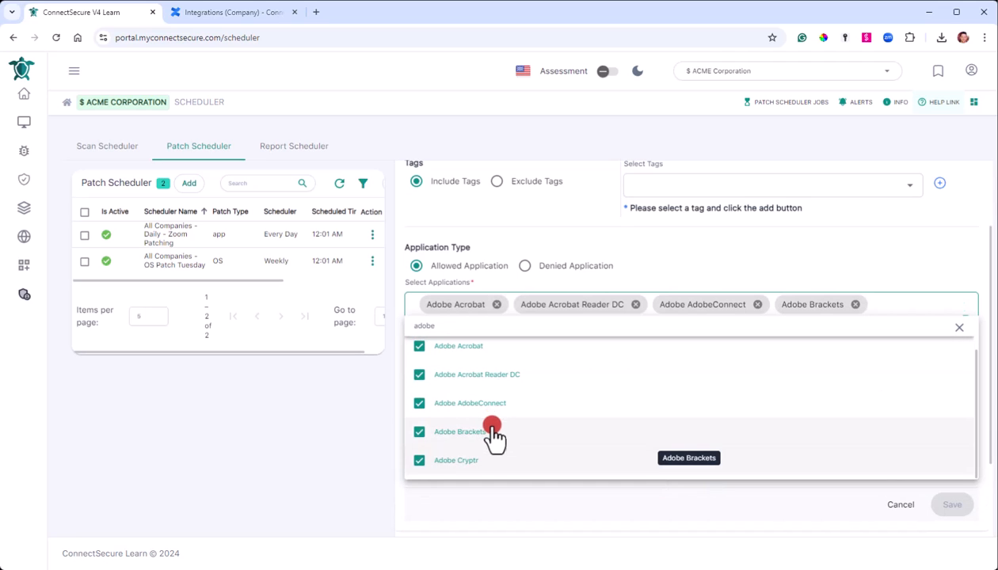
click(751, 342)
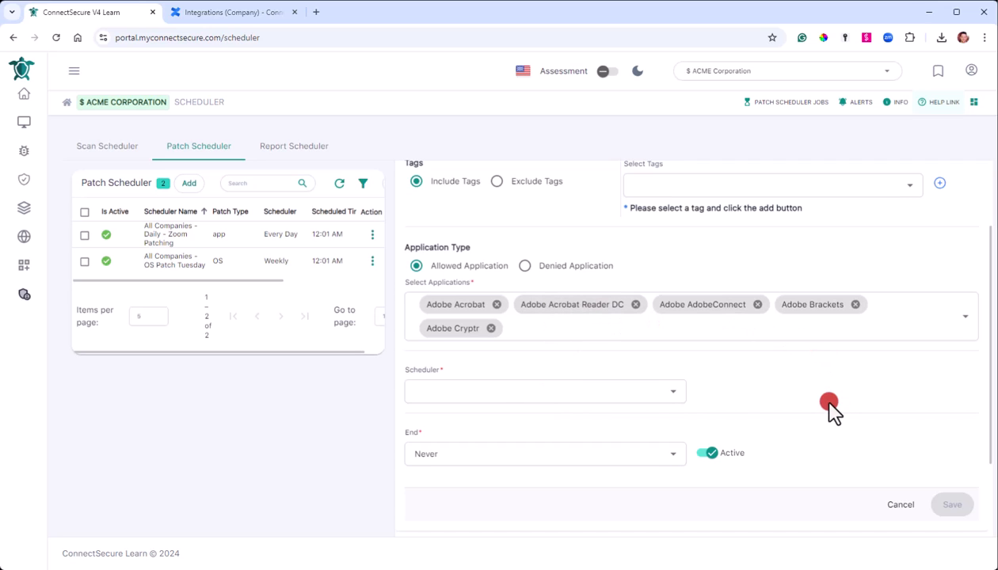
Change the frequency from Daily to Weekly, repeating every 1st through 5th week.
click(637, 395)
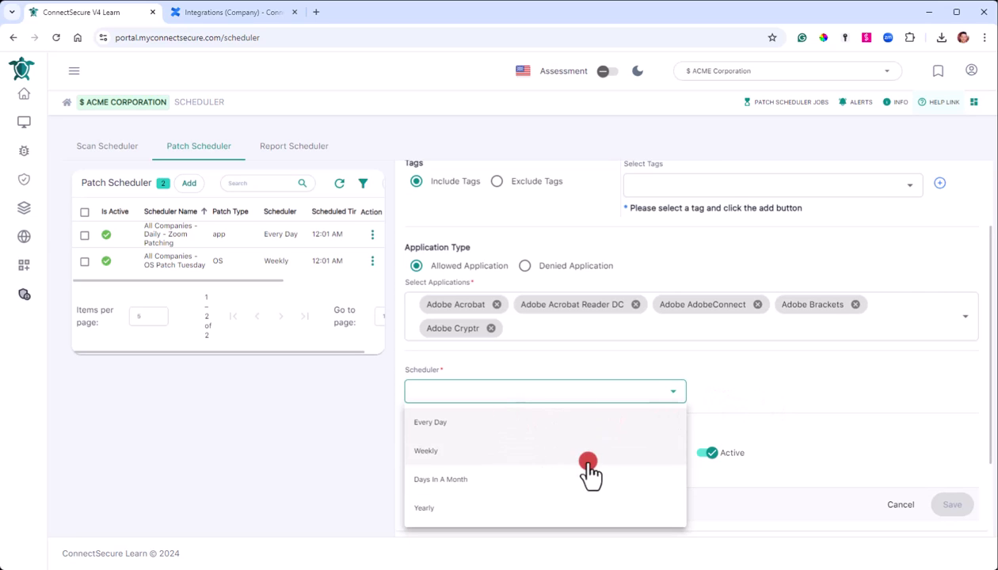
click(576, 428)
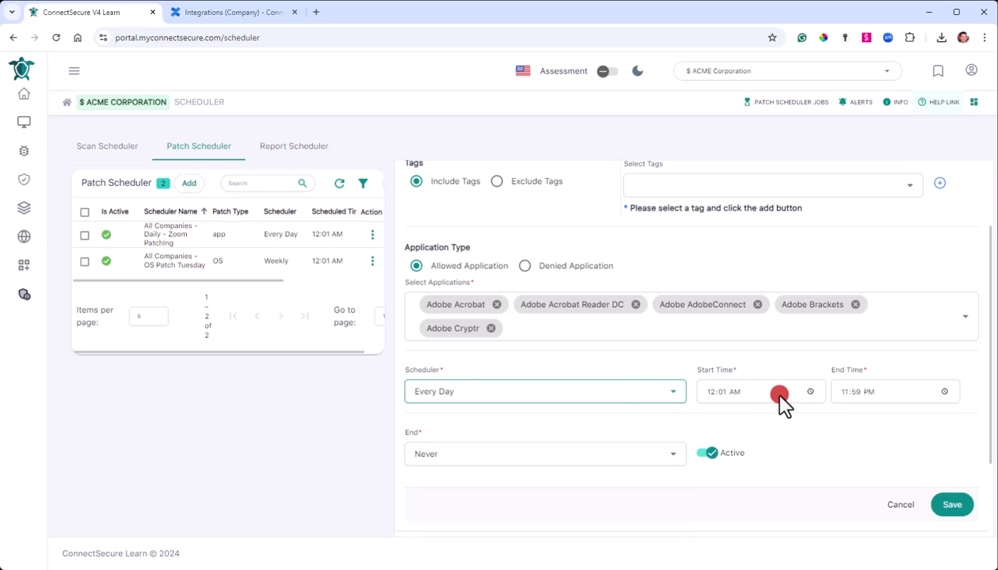
click(710, 391)
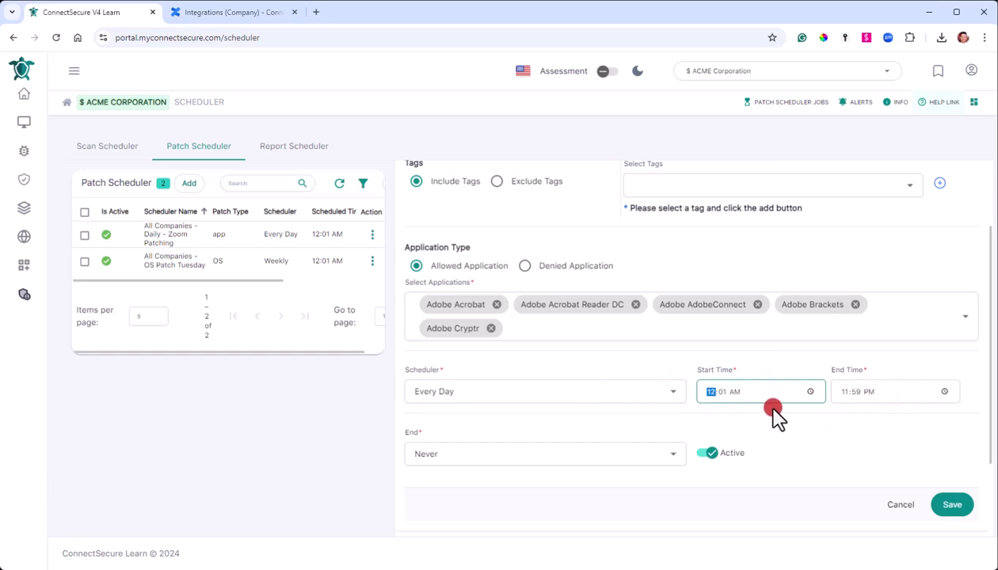
click(669, 396)
click(670, 395)
click(670, 396)
click(499, 451)
click(728, 398)
click(734, 426)
click(734, 450)
click(735, 479)
click(734, 508)
click(734, 537)
click(594, 426)
Run the patching on Tuesday and Thursday.
click(577, 441)
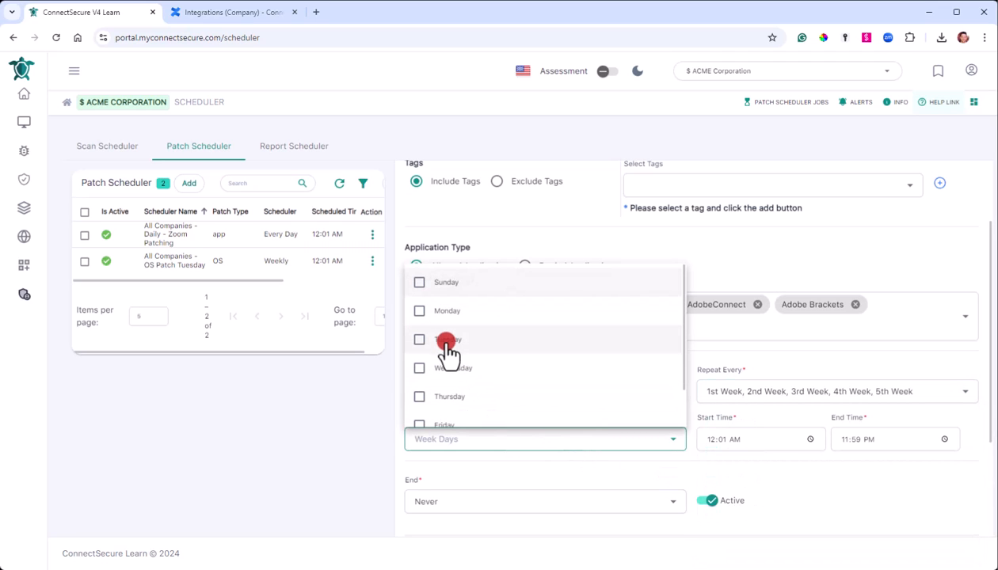
click(475, 346)
click(473, 399)
click(319, 446)
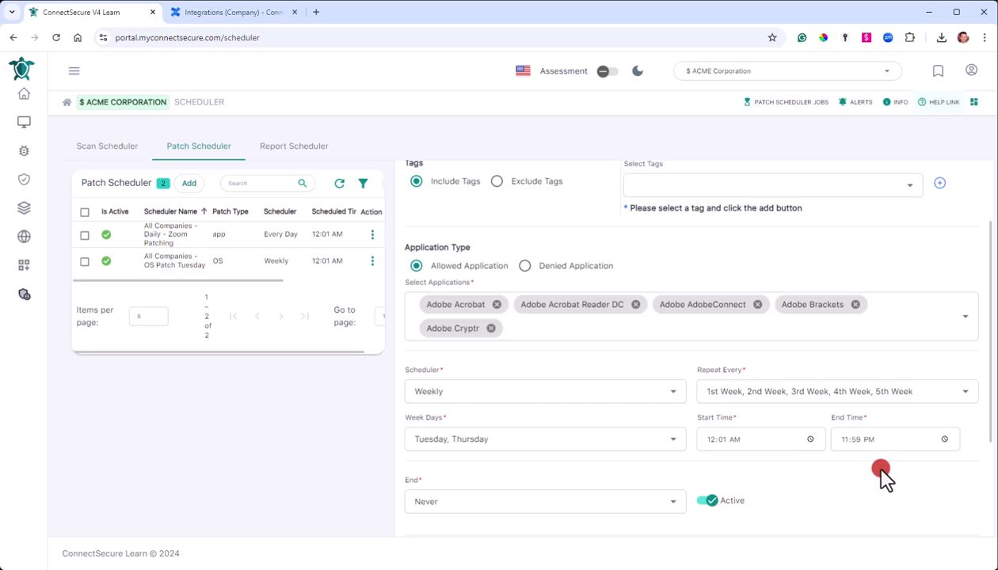
scroll(879, 475, down, 2)
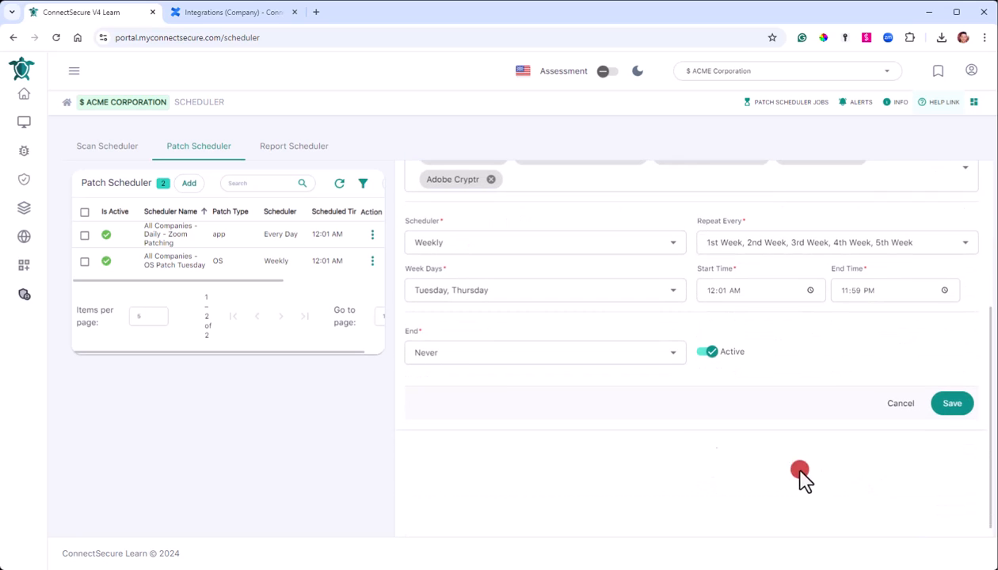
Save the Adobe Product Patching scheduler and switch to the Report Scheduler list.
click(950, 405)
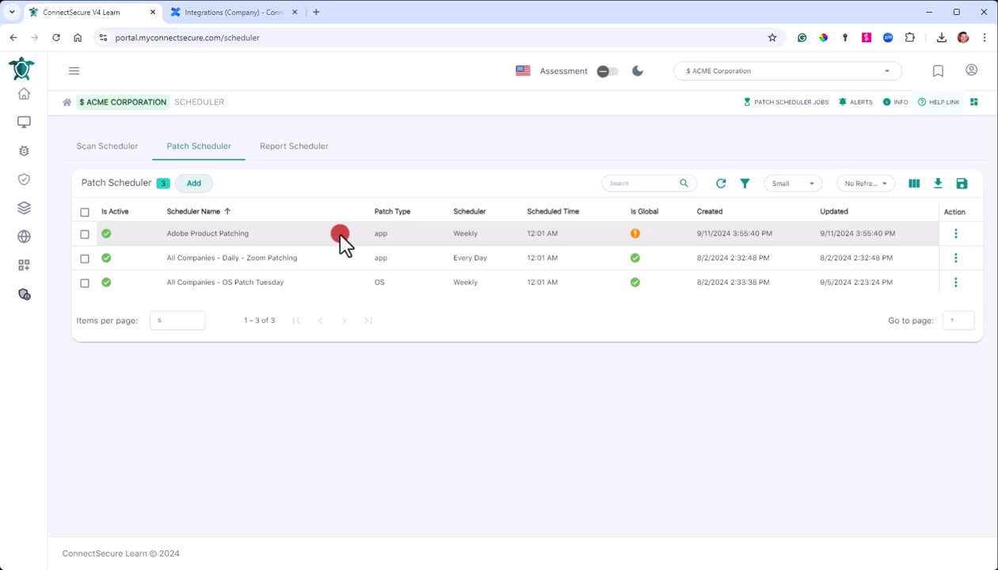
click(304, 150)
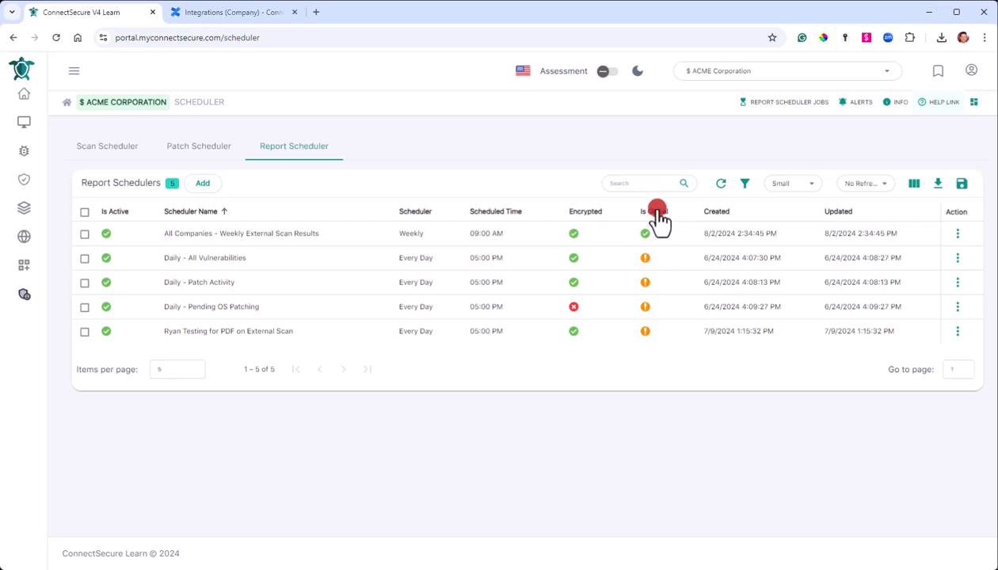
Delete the Daily - All Vulnerabilities, Patch Activity, Pending OS Patching and PDF testing schedules, then refresh the list.
mouse_move(649, 240)
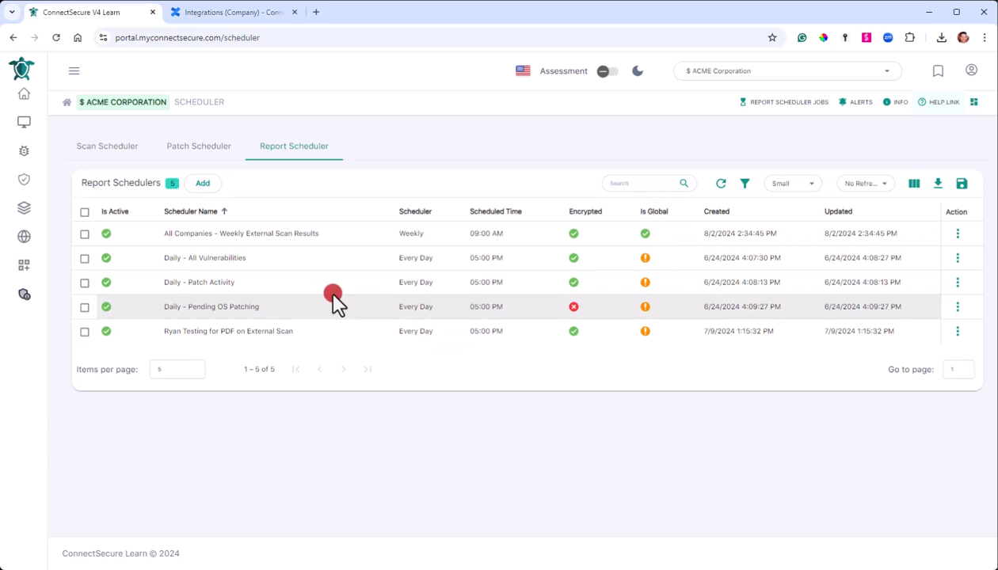
click(85, 258)
click(85, 311)
click(85, 334)
click(84, 359)
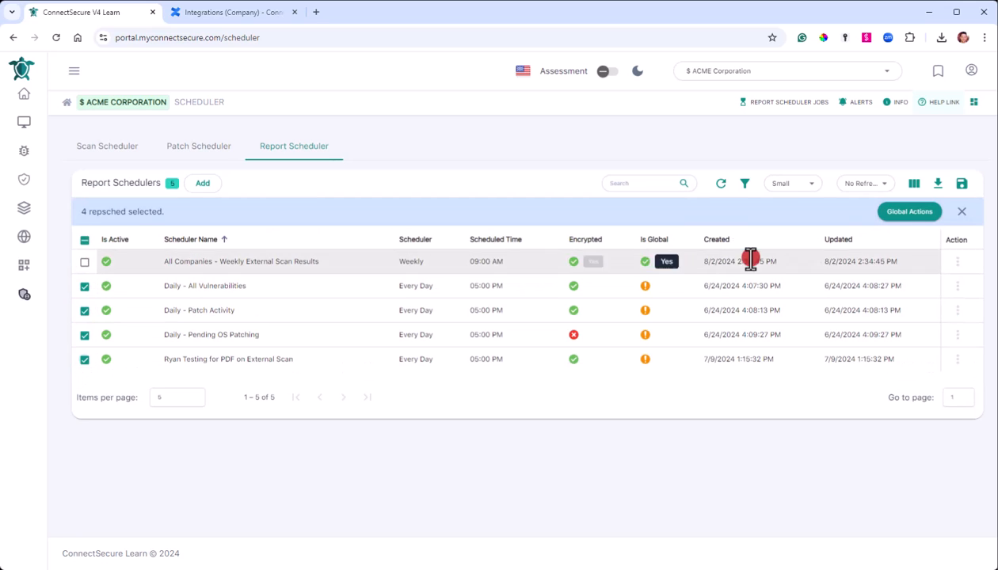
click(909, 215)
click(917, 240)
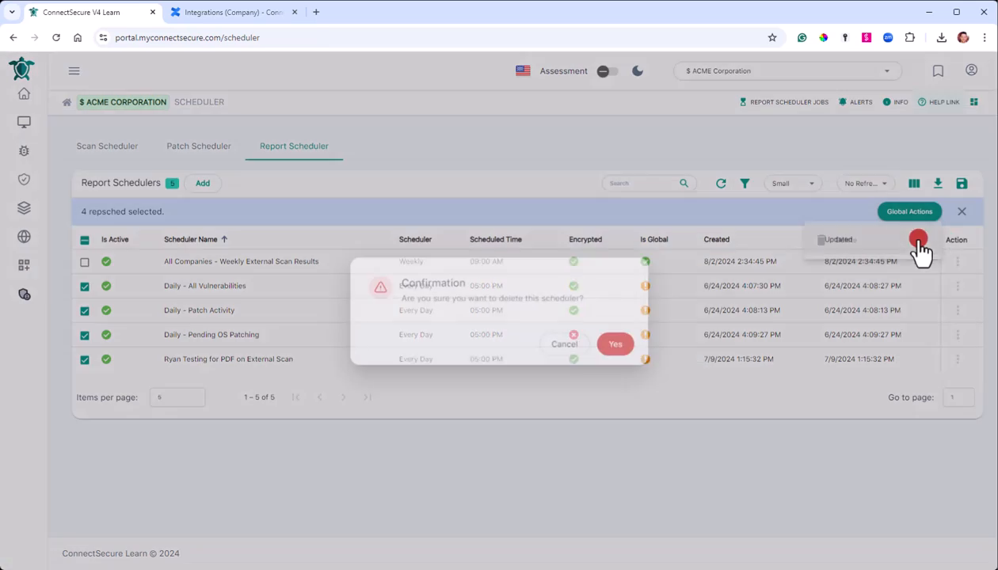
click(607, 349)
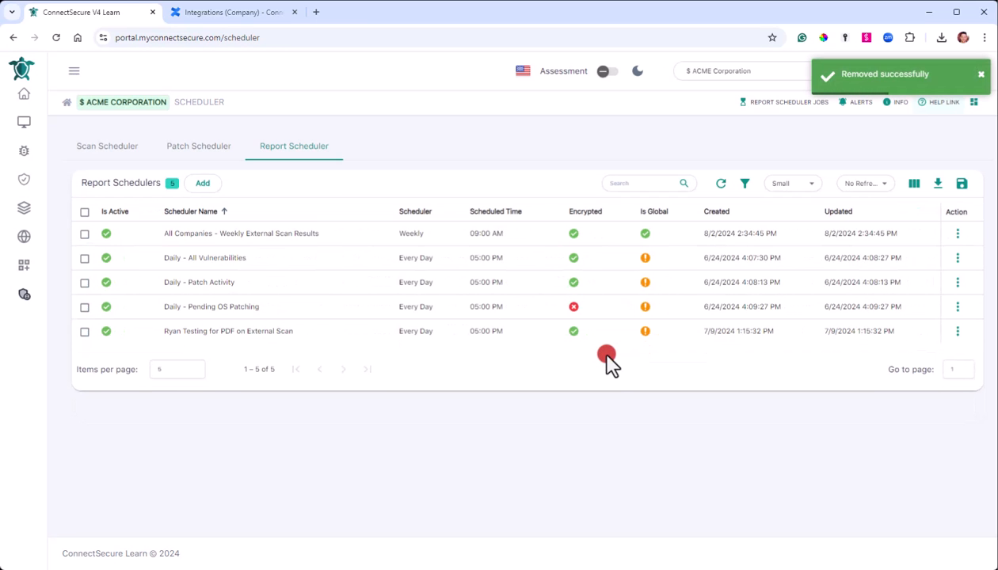
click(721, 189)
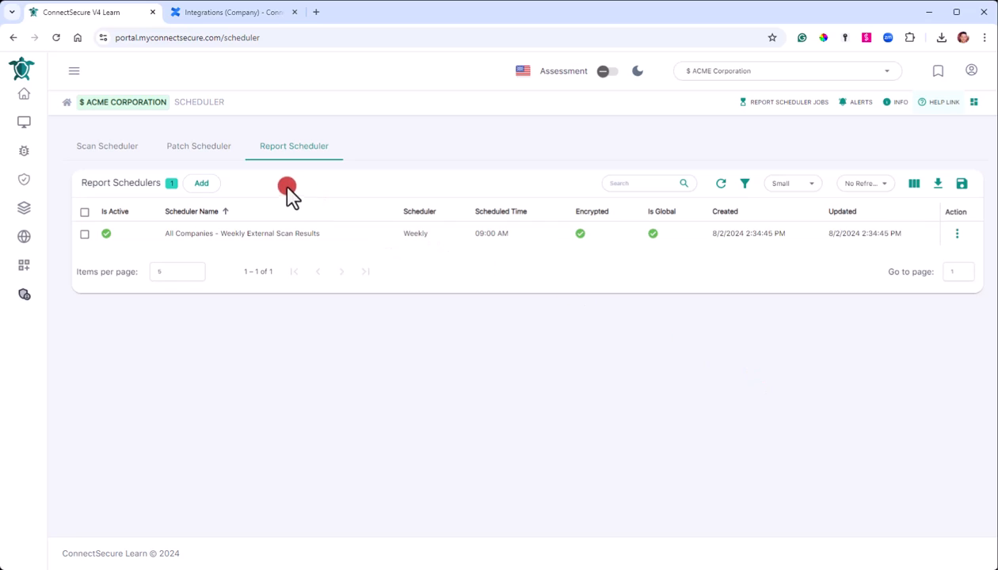
Start a new report schedule named 'Weekly Compliance Reports for CIS'.
click(198, 184)
click(448, 238)
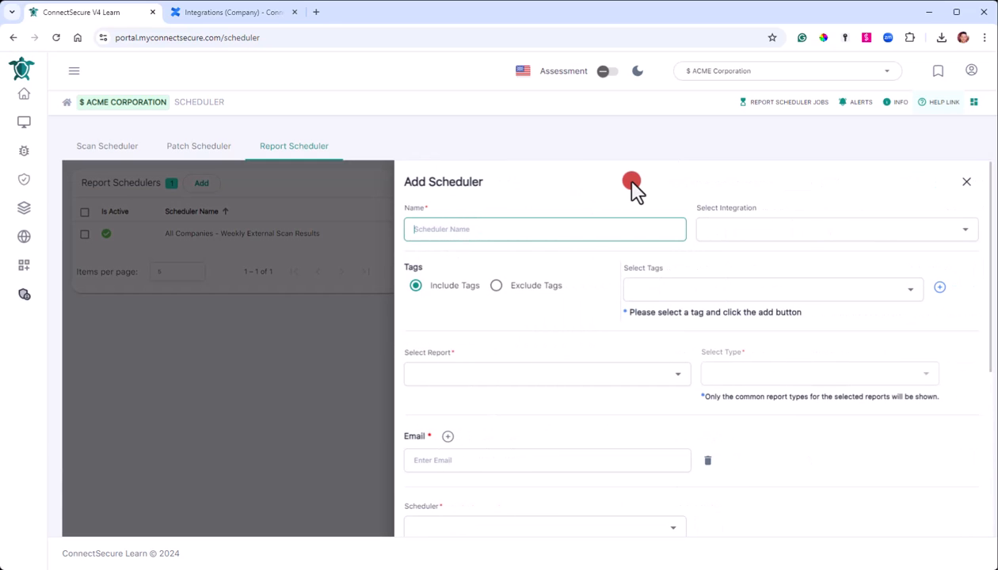
text(Weekly Compliance Reports for Cl)
click(680, 187)
Choose Office365 Email as the schedule's delivery integration.
click(774, 229)
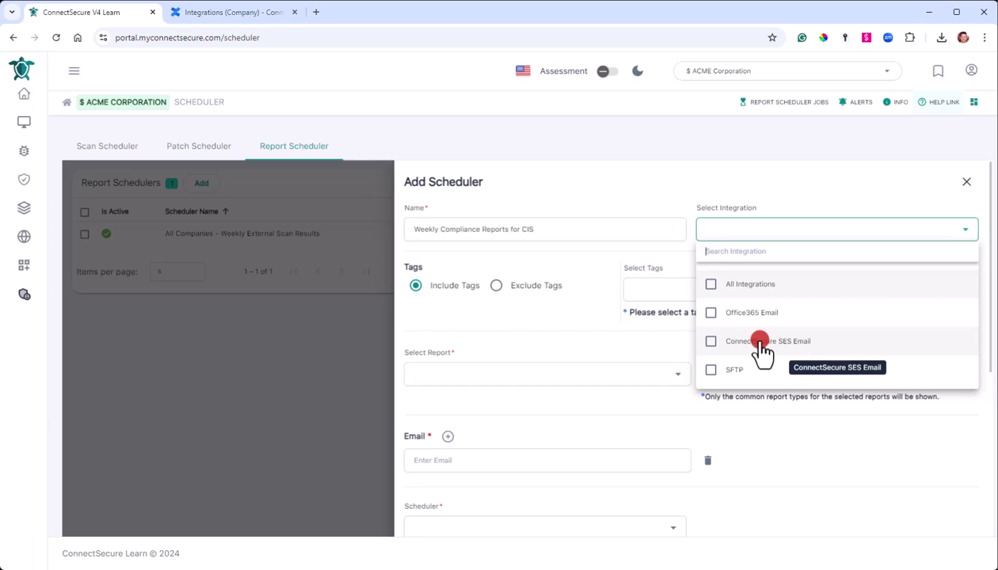
click(748, 315)
click(825, 196)
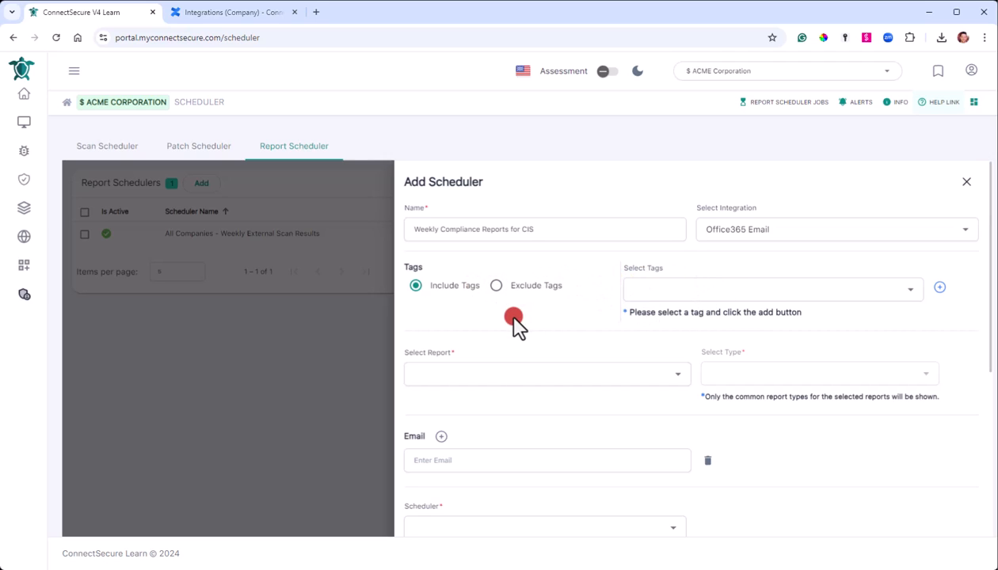
Search 'compliance' and keep only CIS 8.0 Compliance Report as the schedule's report.
scroll(515, 324, down, 1)
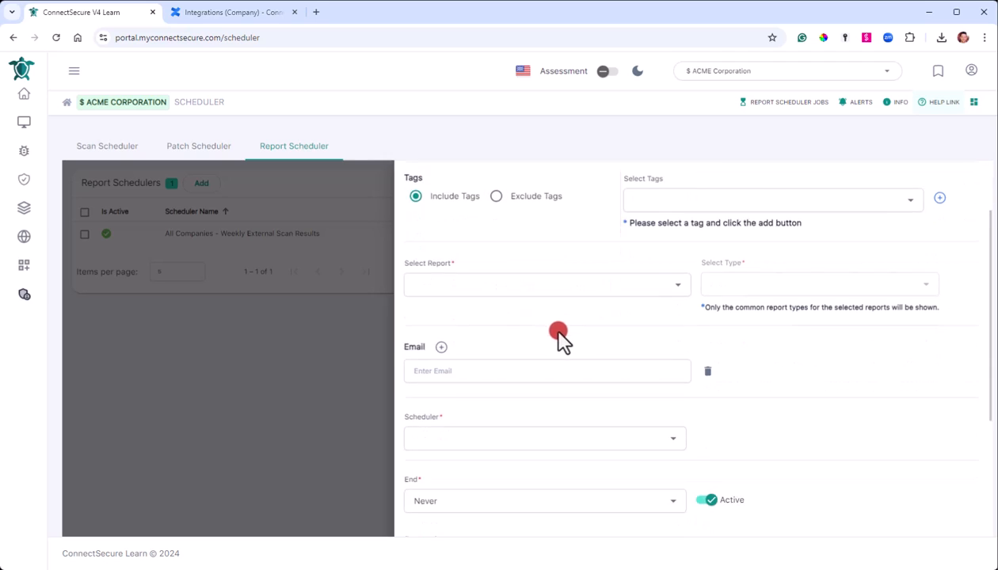
click(547, 285)
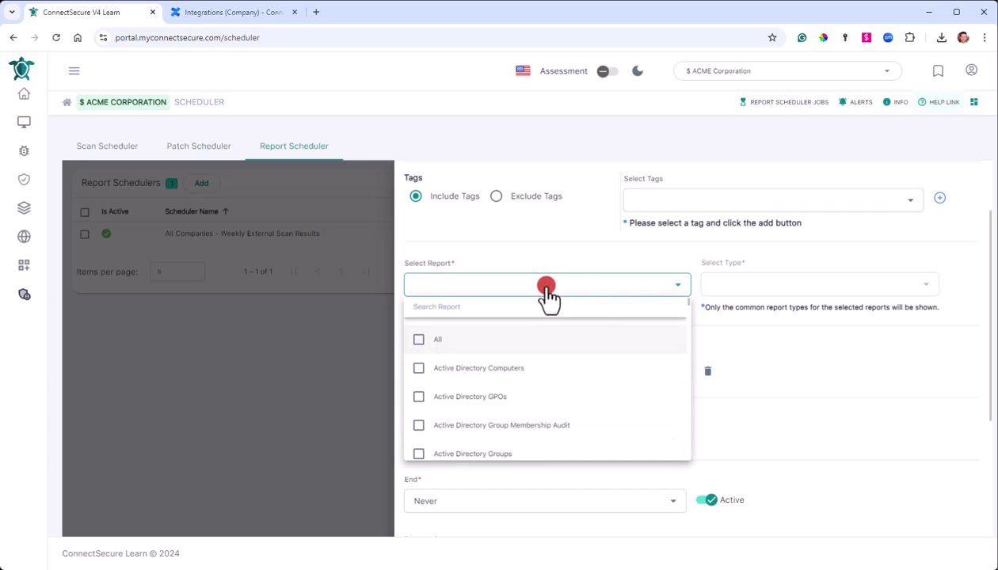
scroll(535, 361, down, 4)
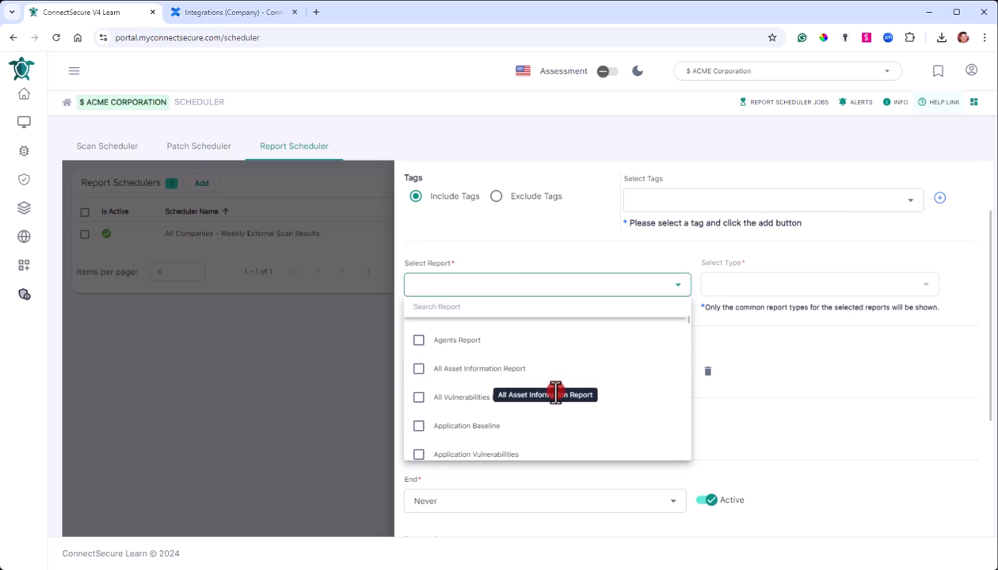
scroll(612, 395, down, 5)
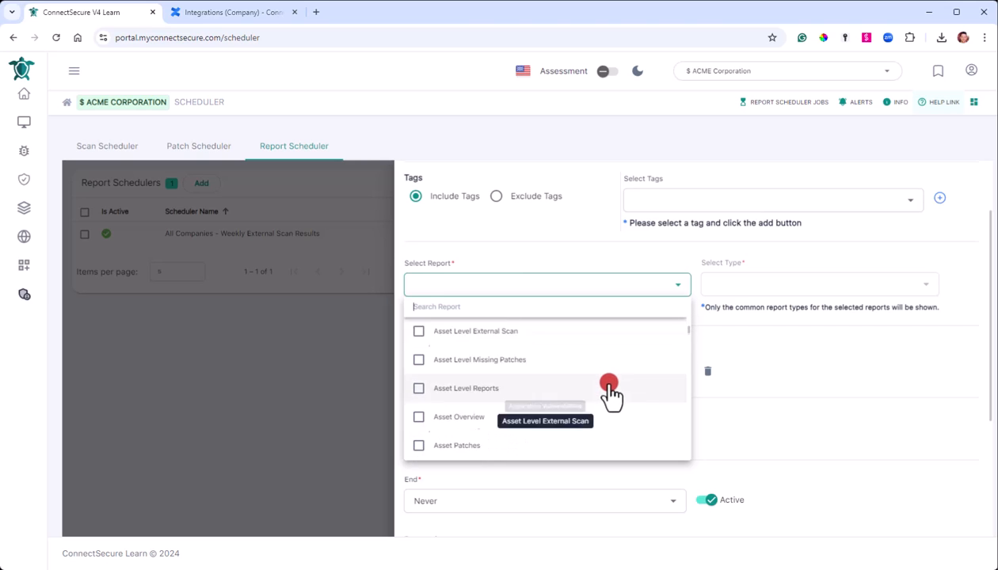
scroll(608, 400, down, 3)
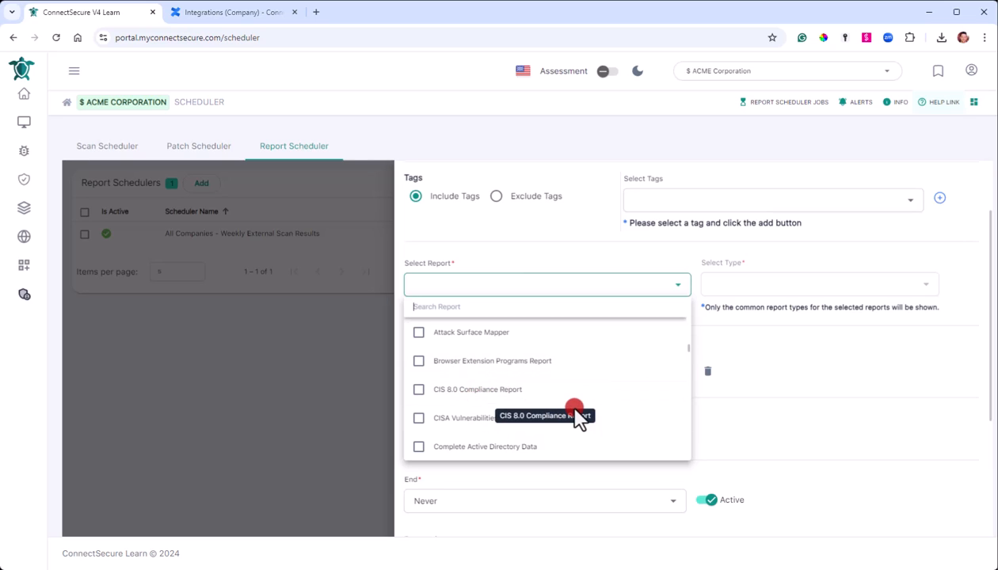
text(compliance)
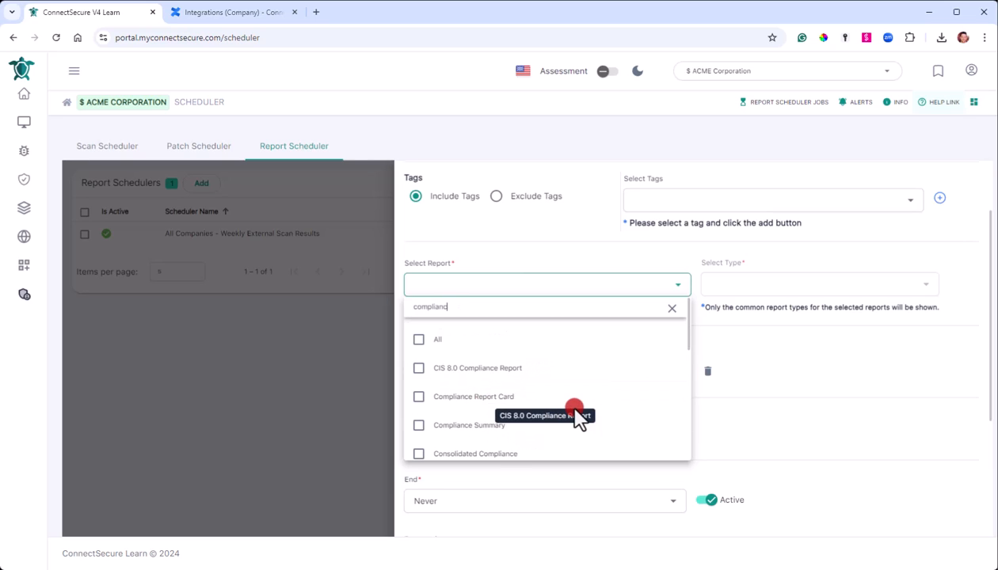
click(454, 370)
click(474, 428)
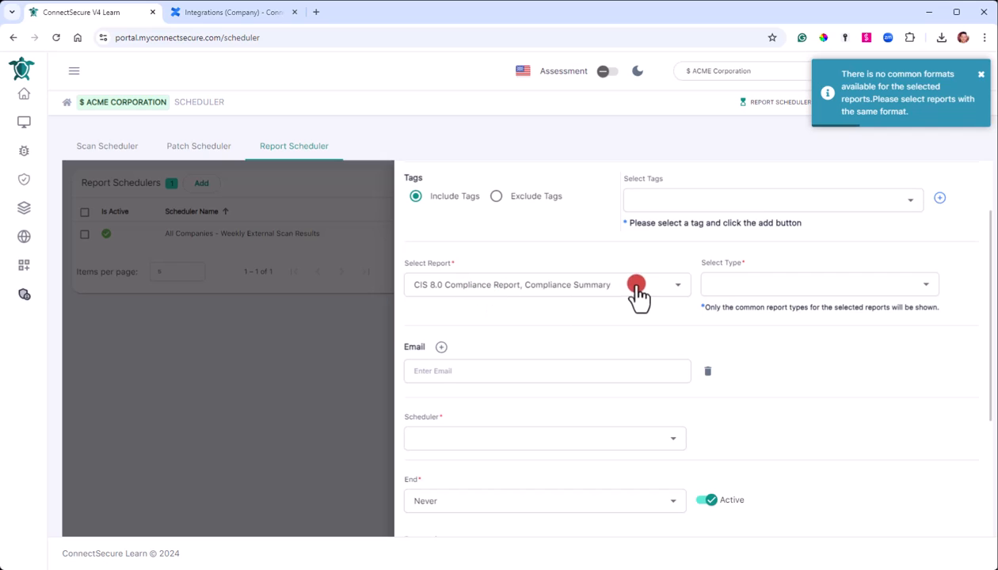
click(608, 287)
scroll(564, 356, down, 5)
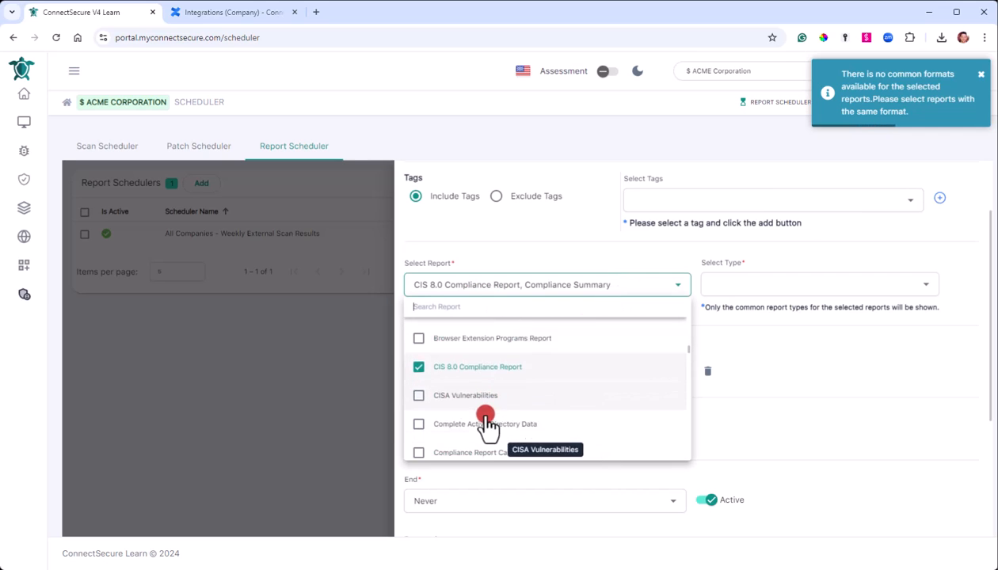
click(472, 427)
click(490, 298)
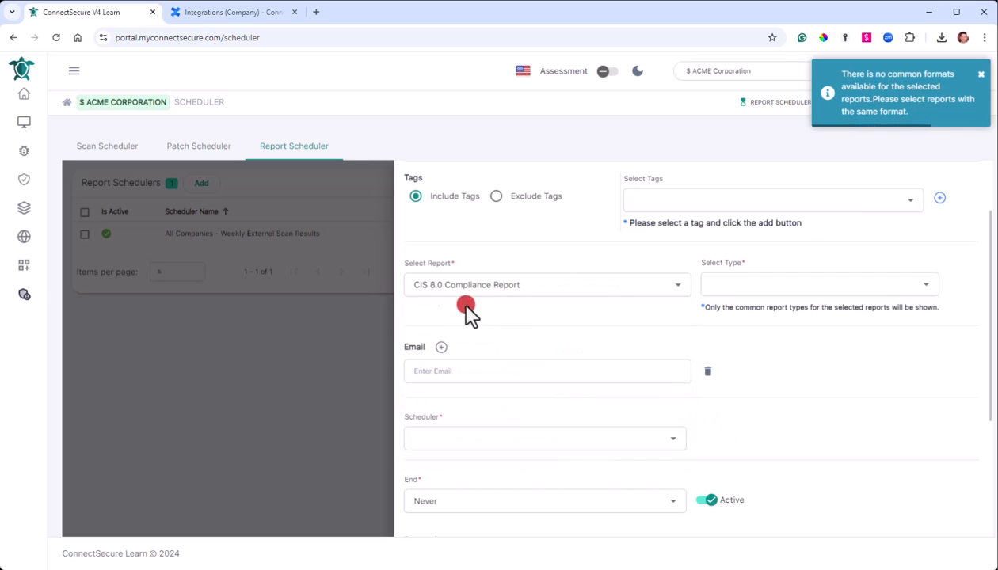
click(978, 79)
Set docx as the only report format.
click(766, 285)
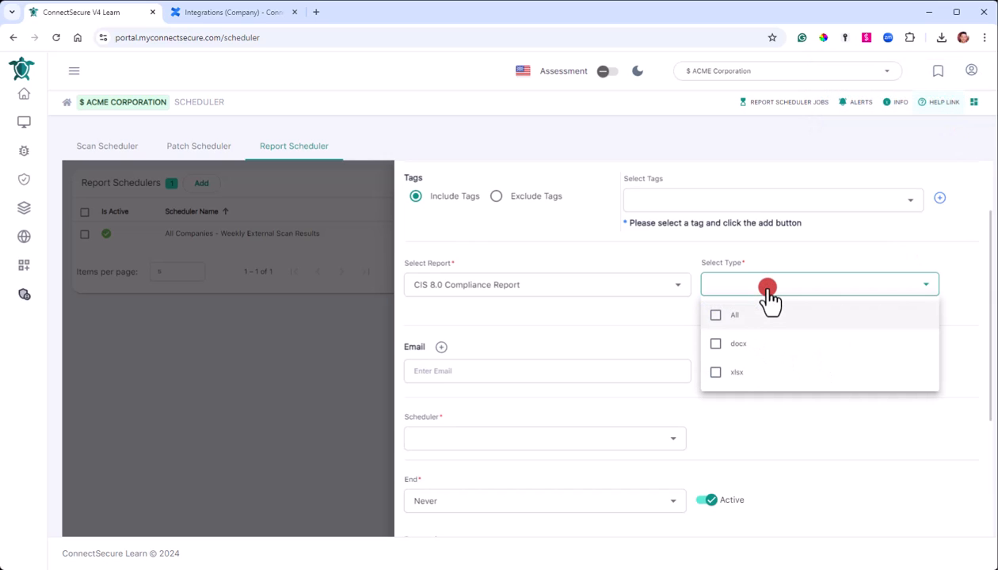
click(801, 401)
drag(722, 307, 900, 323)
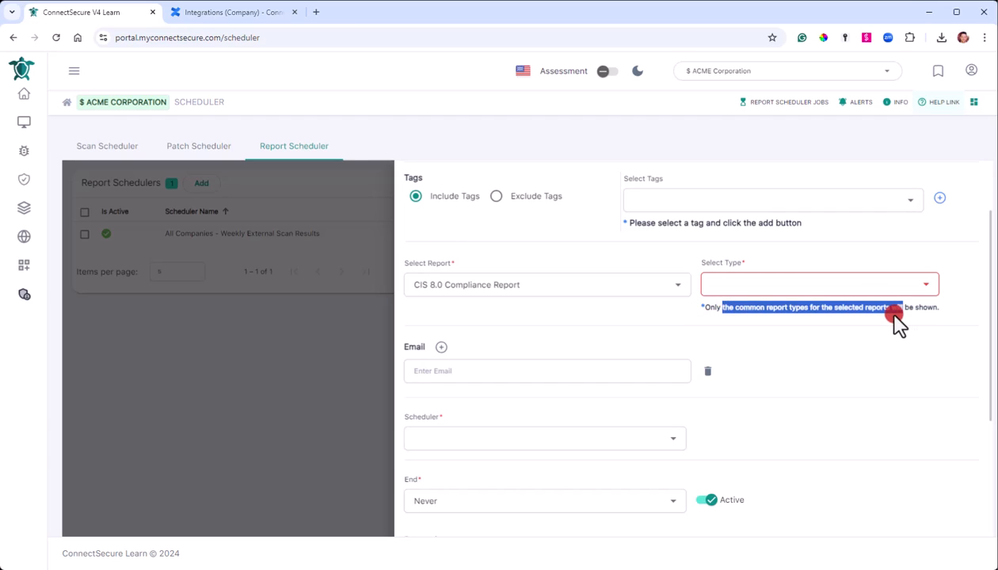
click(709, 305)
click(847, 285)
click(737, 345)
click(744, 372)
click(747, 346)
click(747, 371)
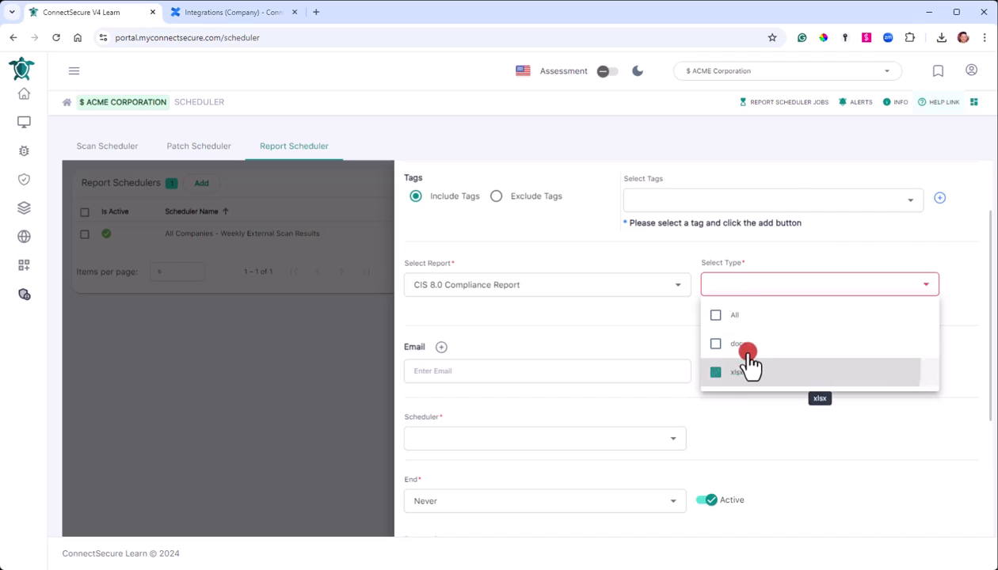
click(747, 349)
Add two recipient e-mail addresses to the schedule's Email list.
click(796, 442)
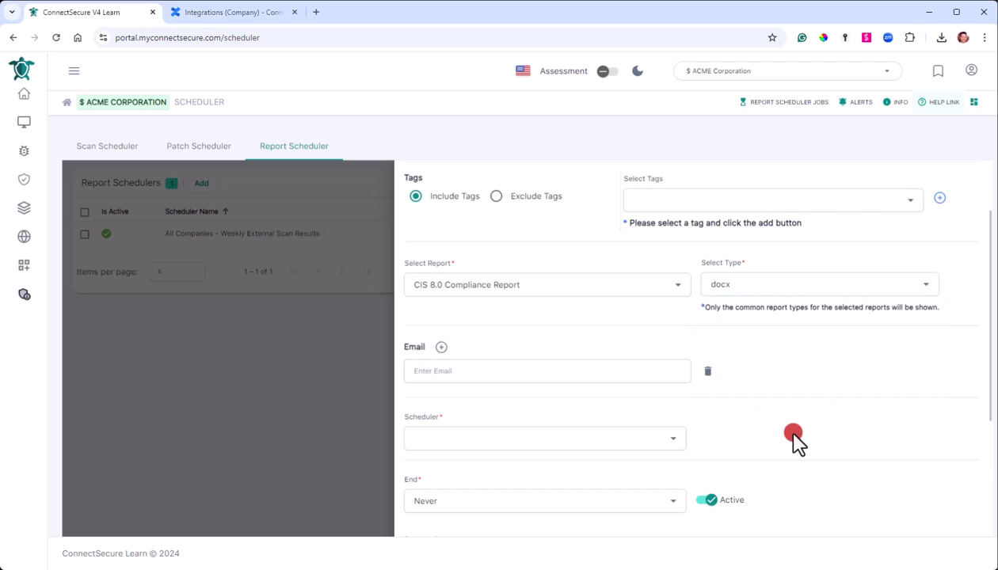
click(560, 371)
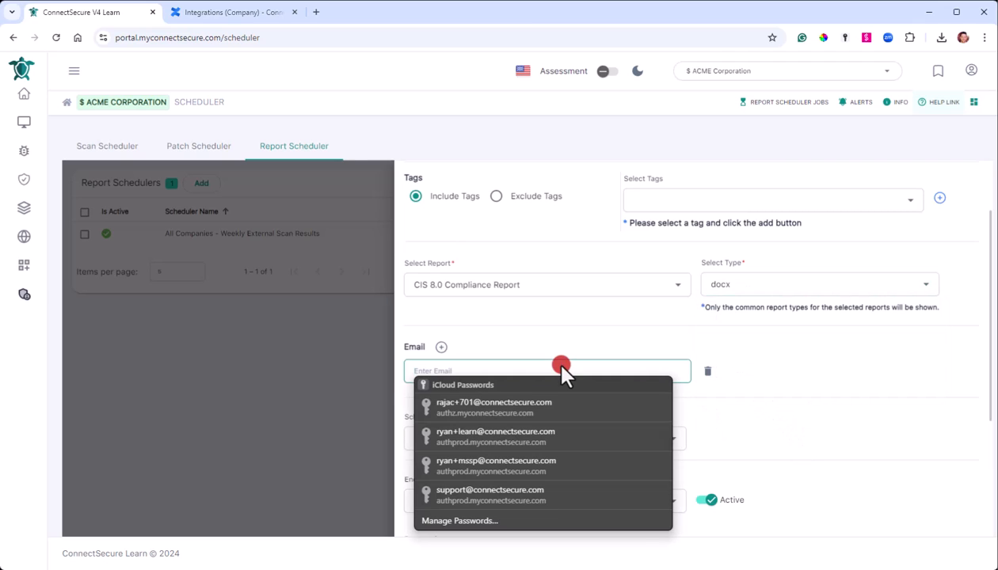
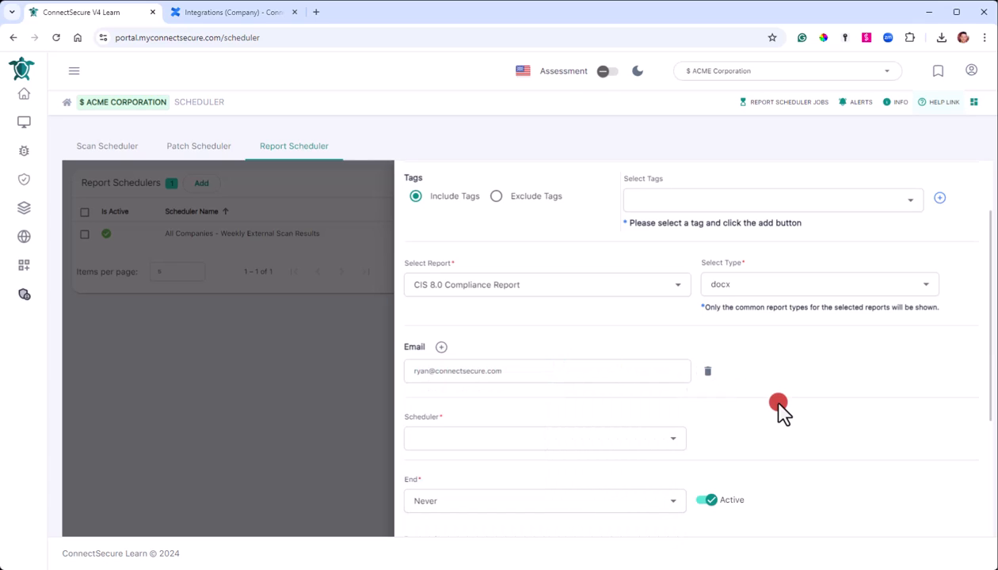
click(441, 347)
click(516, 403)
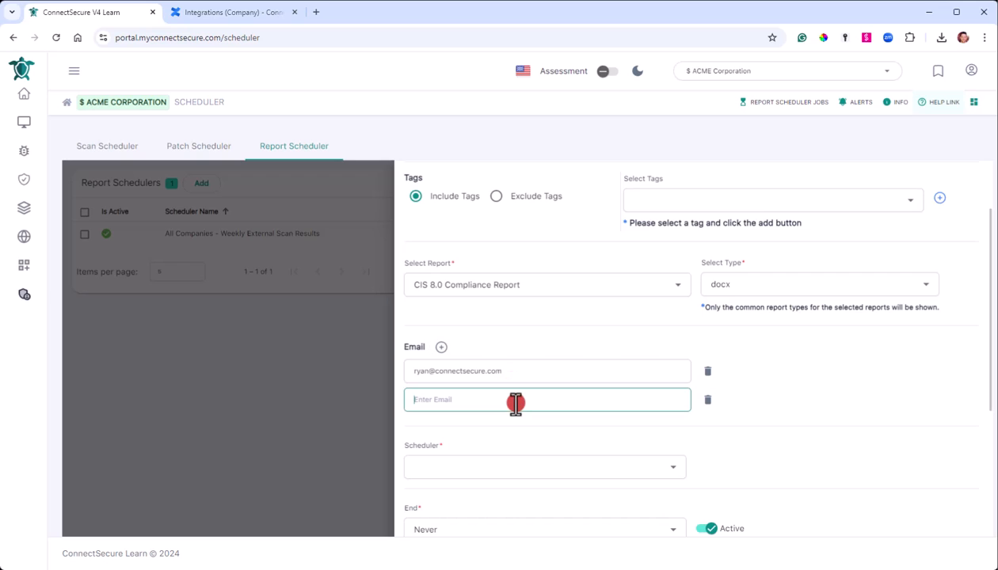
text(test@domain.com)
click(791, 452)
scroll(839, 404, down, 3)
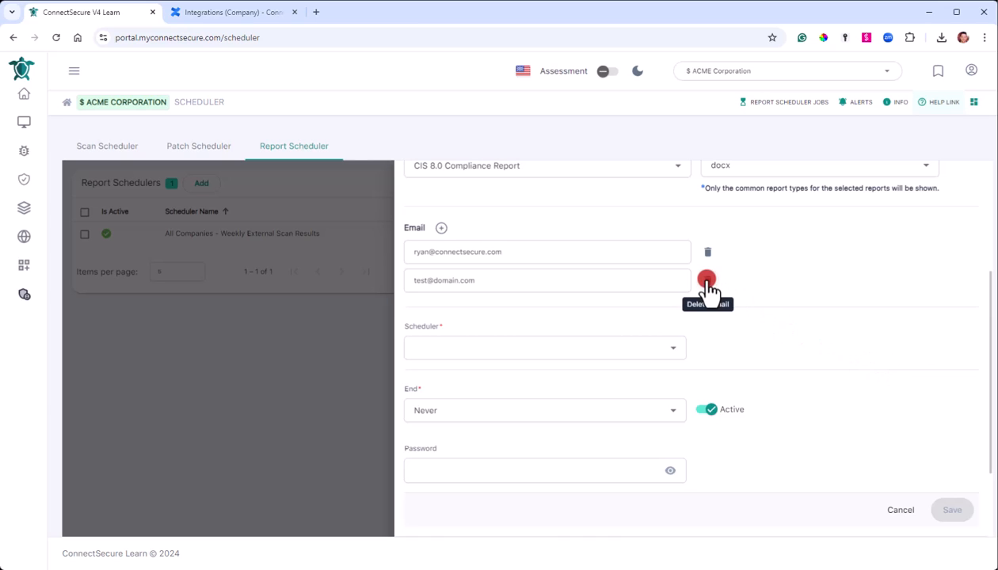
click(469, 349)
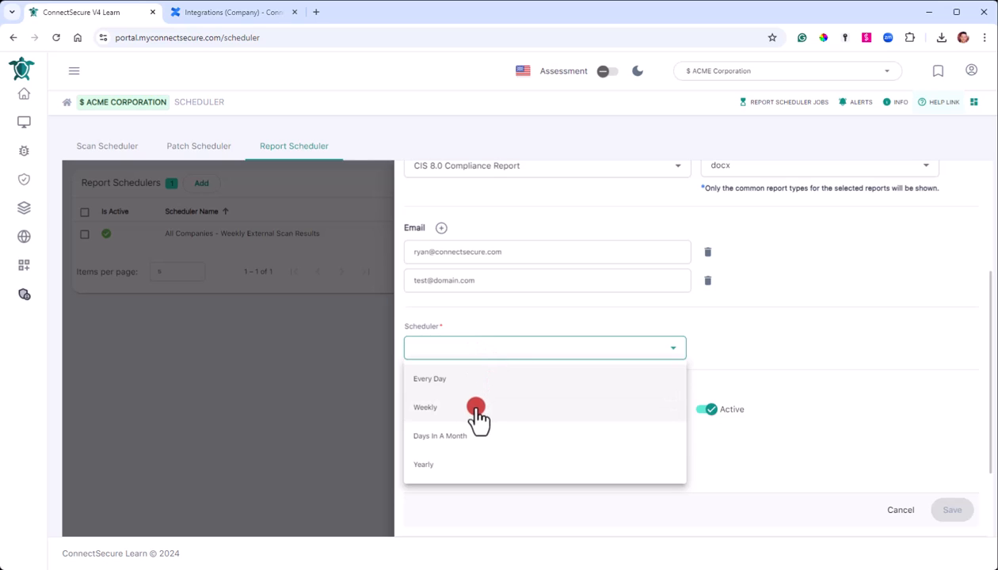
Set the frequency to Days In A Month, running on days 1 and 15.
click(466, 437)
click(762, 353)
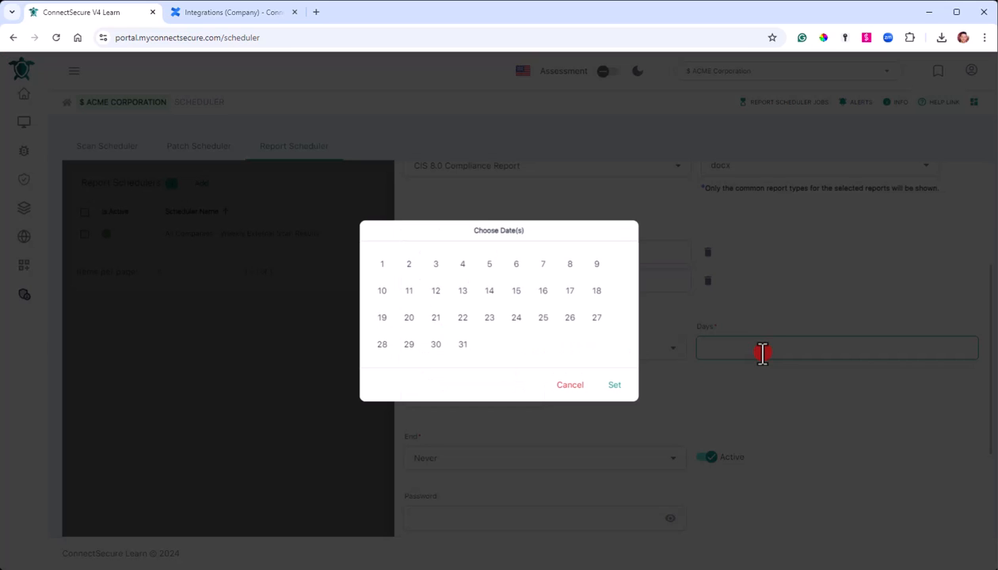
click(382, 264)
click(516, 291)
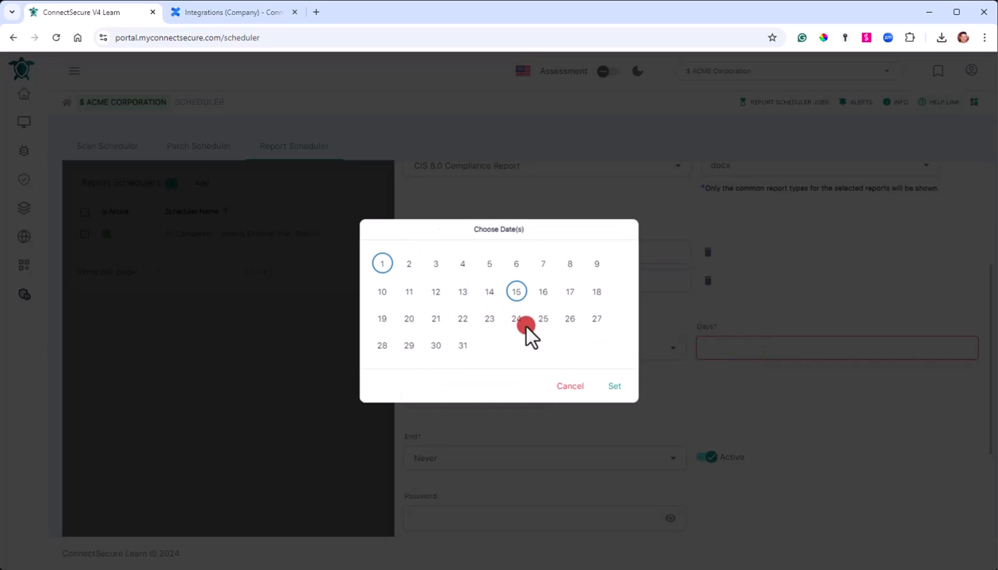
click(616, 386)
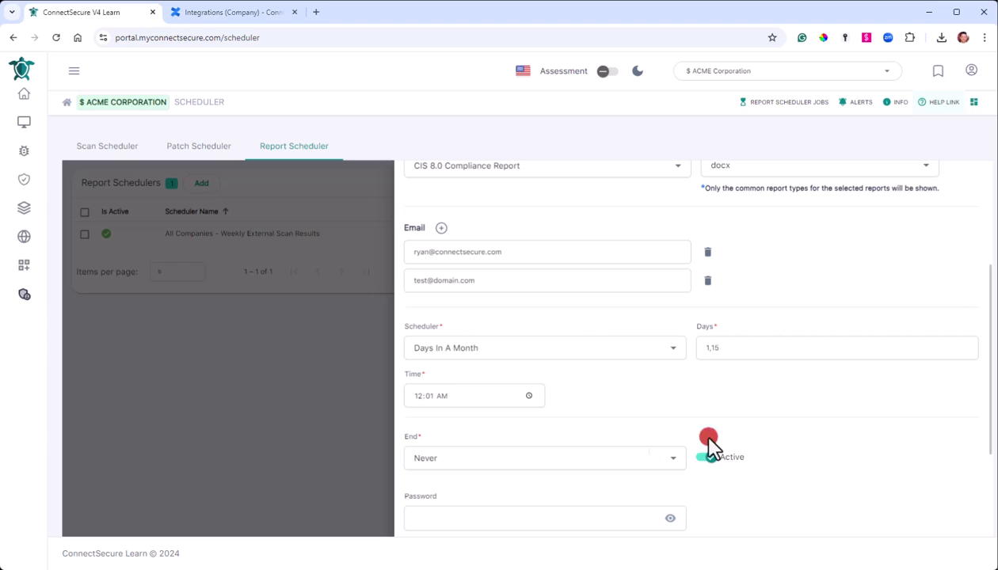
Save the schedule without an encryption password.
scroll(455, 459, down, 2)
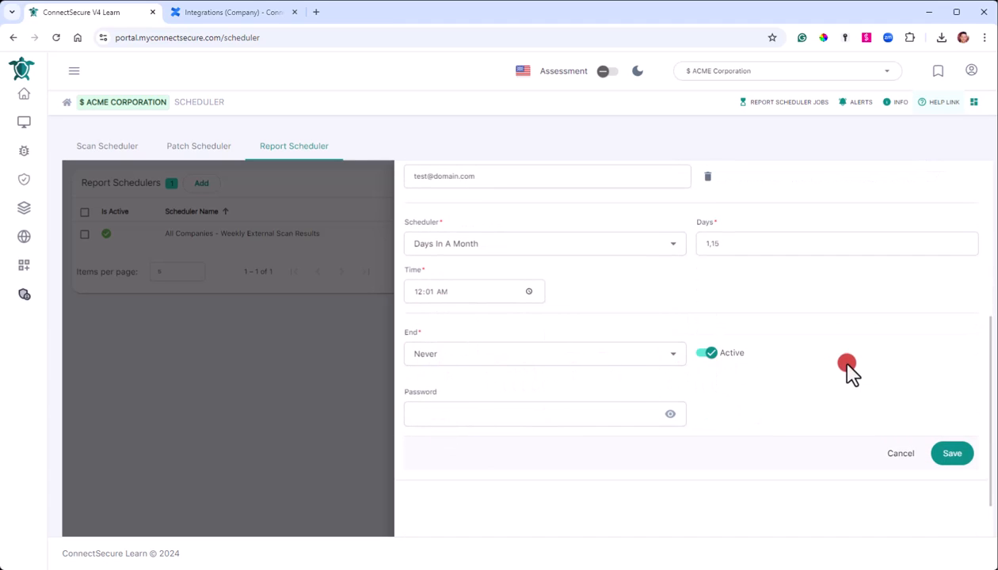
click(483, 415)
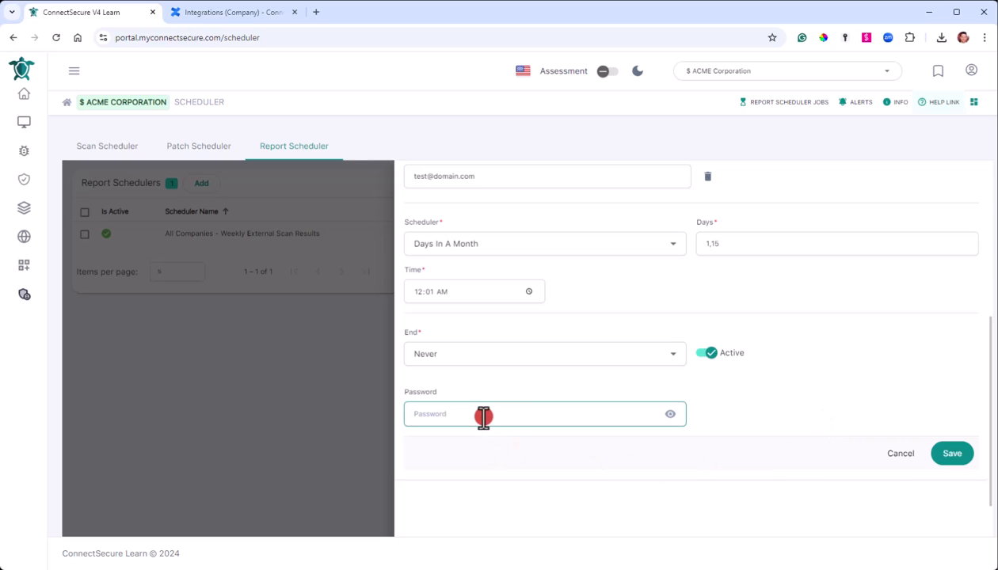
click(951, 456)
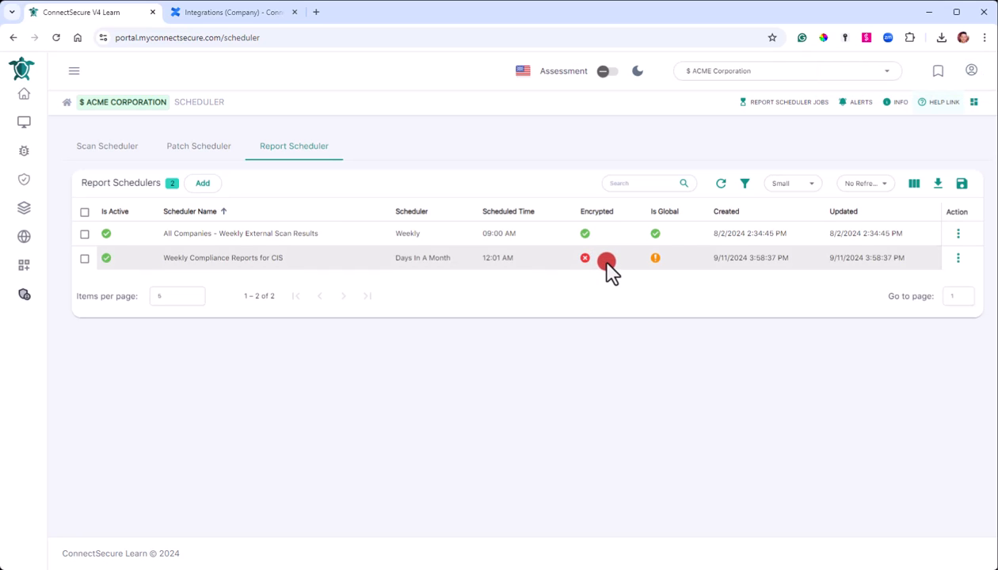
Add an encryption password to the CIS compliance schedule and save, then return to the Scan Scheduler list.
click(958, 258)
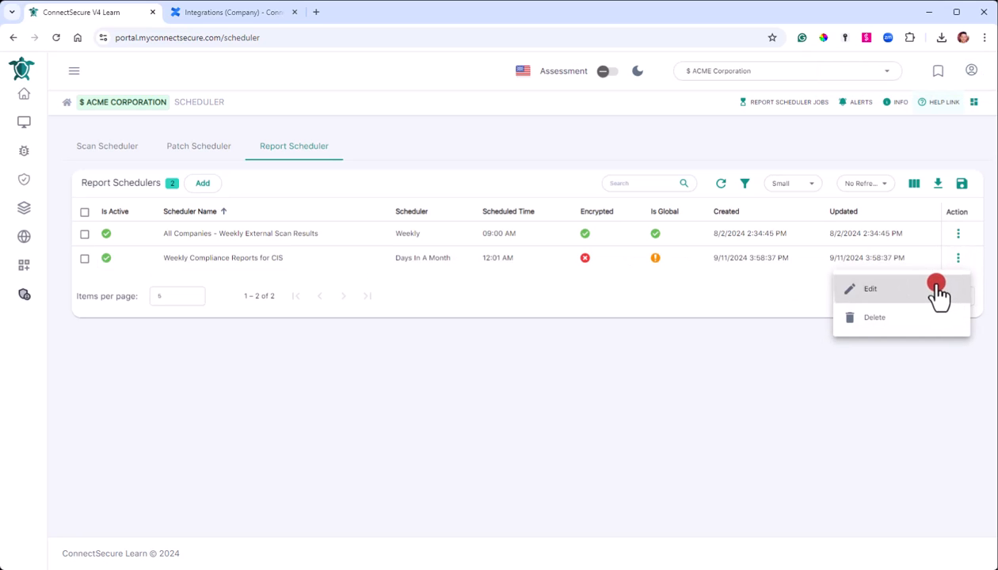
click(939, 289)
scroll(737, 356, down, 3)
click(520, 337)
key(ctrl+v)
click(951, 371)
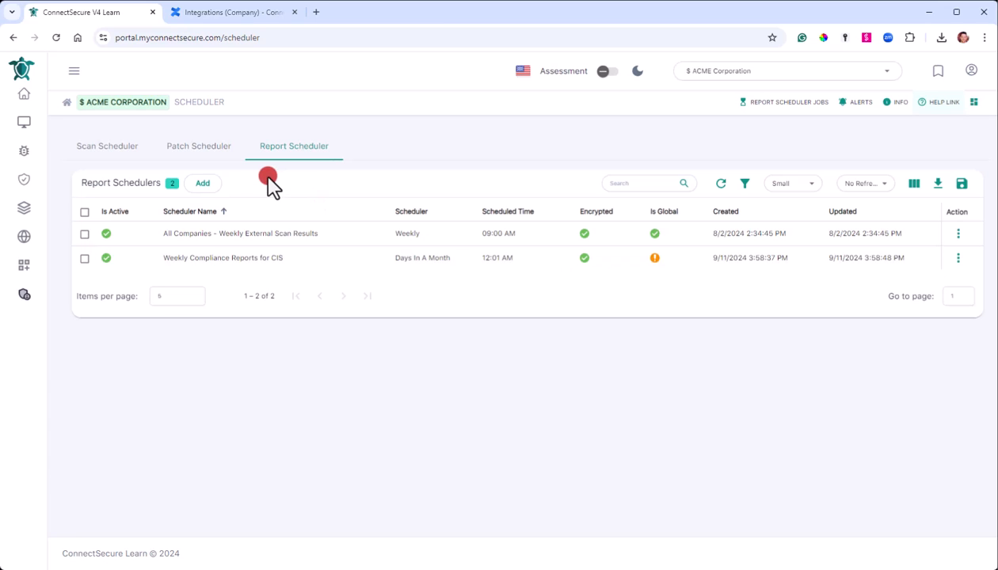
click(193, 157)
click(117, 149)
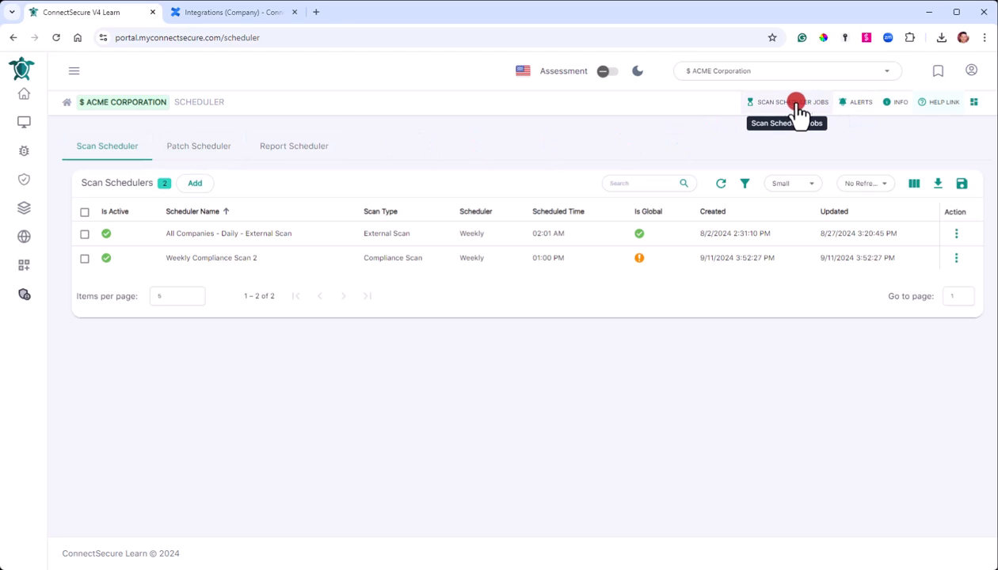
click(772, 103)
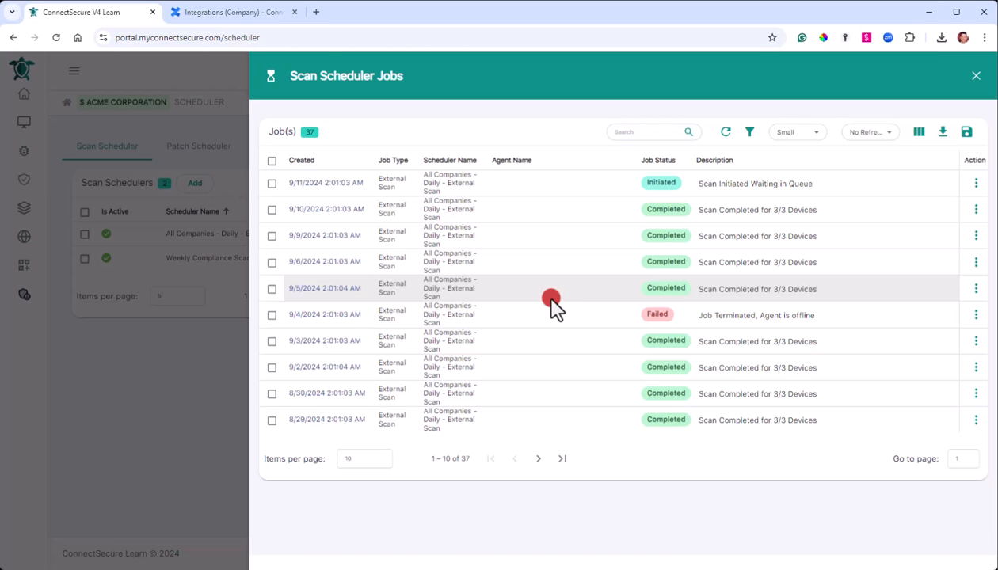
click(323, 213)
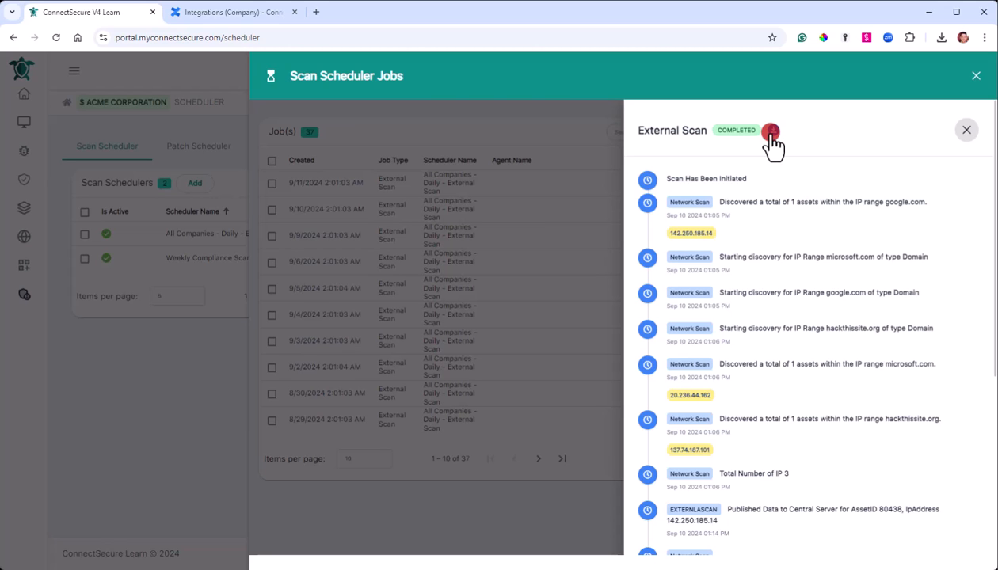
click(594, 119)
click(975, 75)
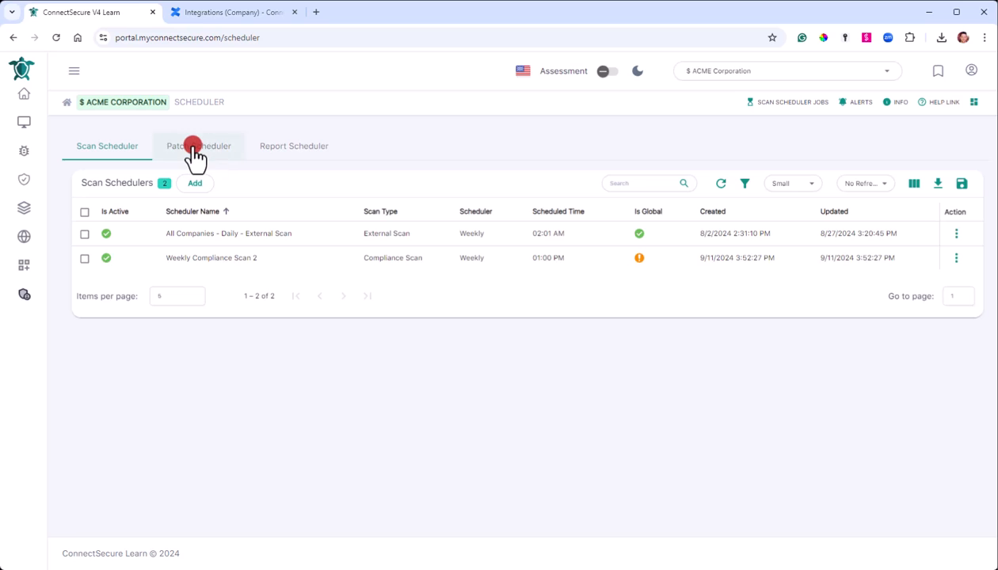
Review the 9/11/2024 Google Chrome patch job's from and to versions in the Patch Scheduler job history.
click(194, 149)
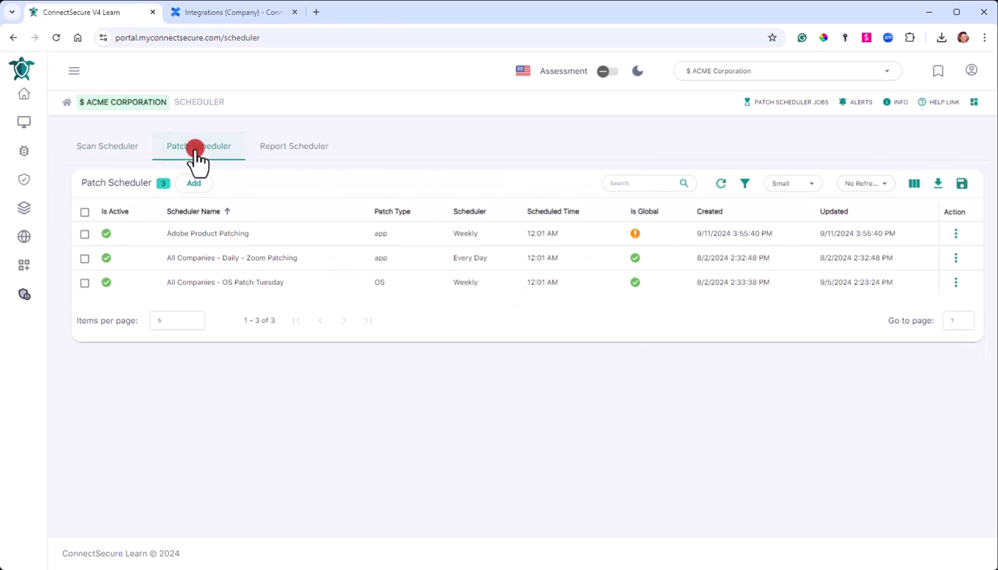
click(803, 111)
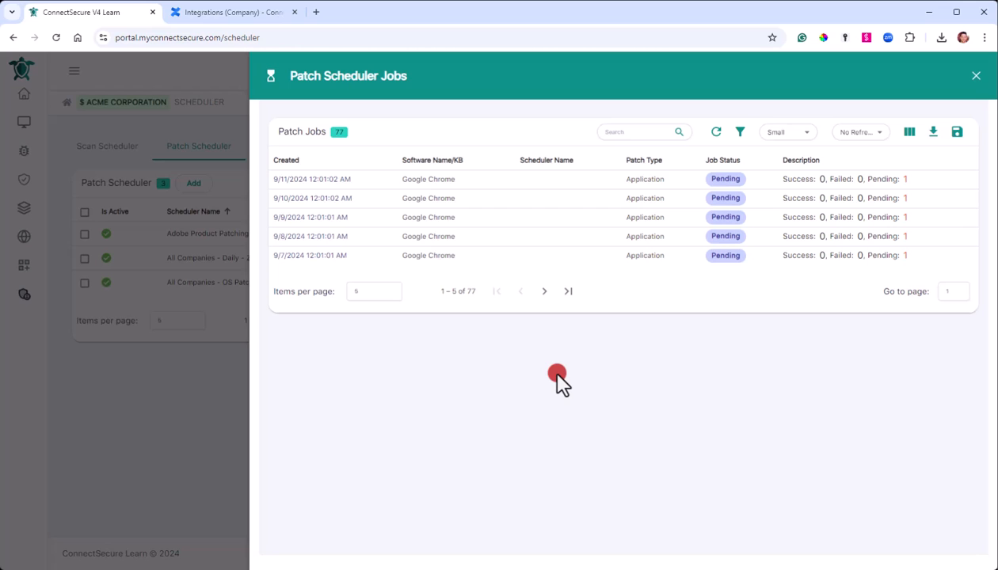
click(317, 180)
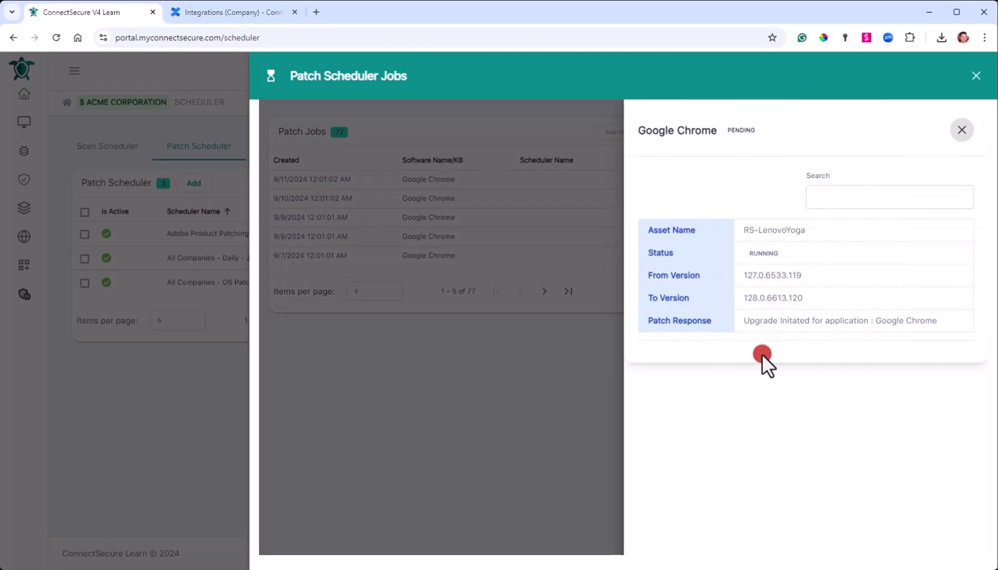
drag(955, 322, 753, 318)
drag(745, 276, 883, 300)
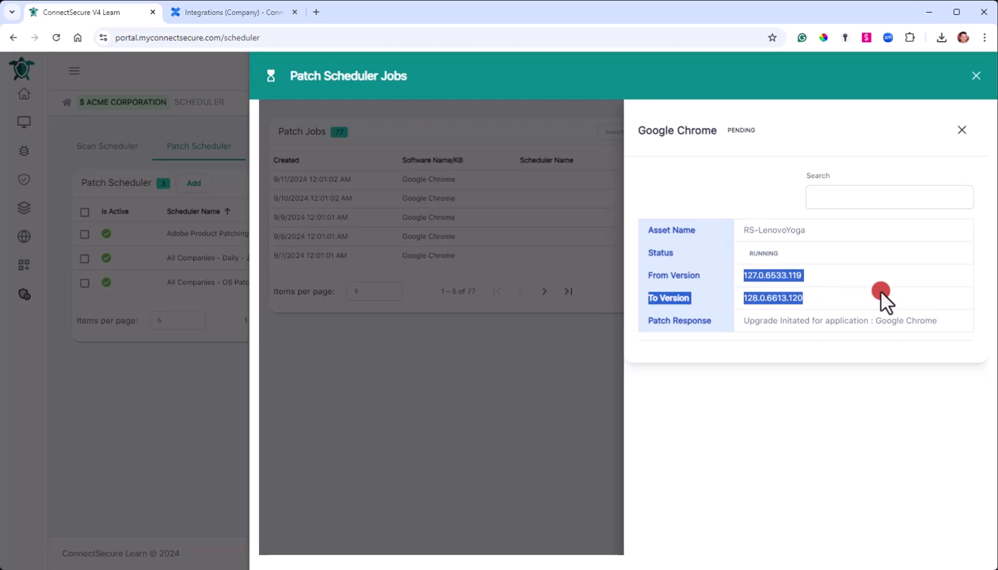
click(878, 298)
click(960, 130)
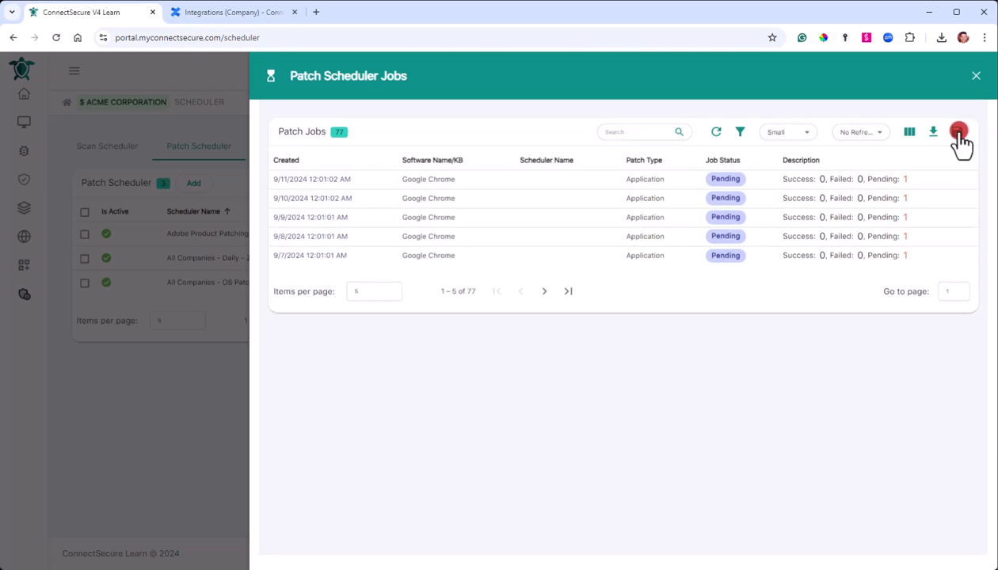
click(976, 76)
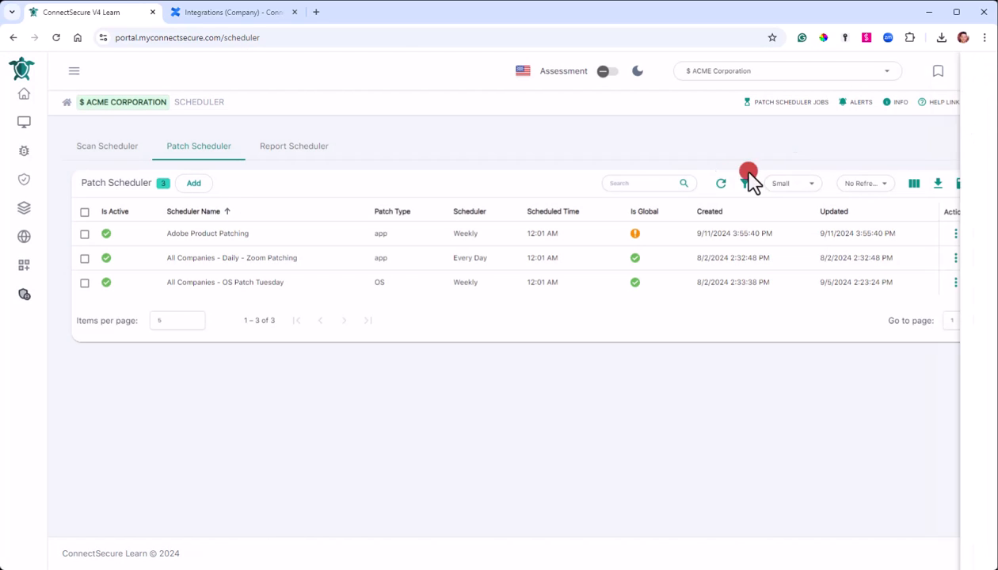
Check the failed and completed report job statuses, then open the Scheduler help documentation.
click(279, 150)
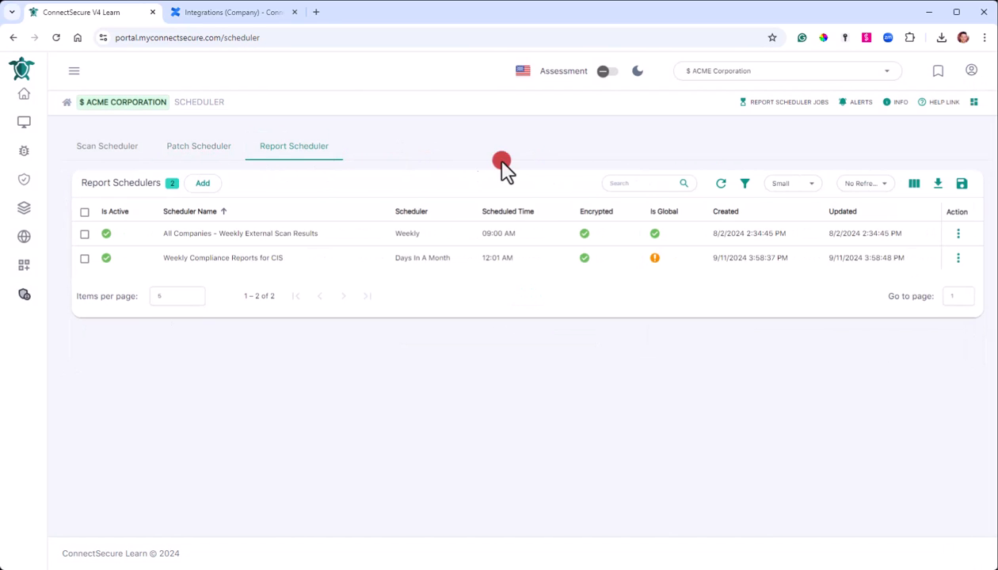
click(768, 110)
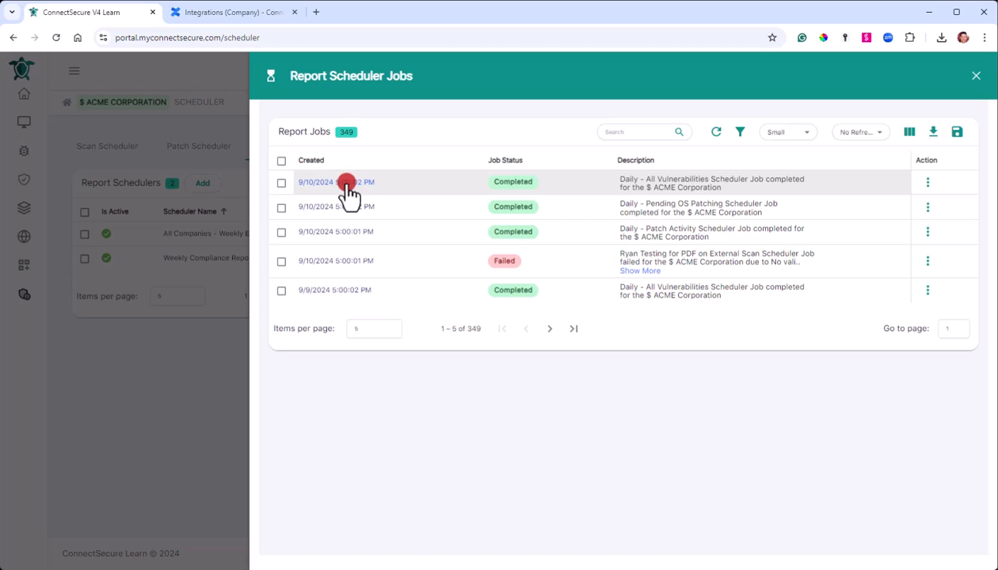
click(351, 266)
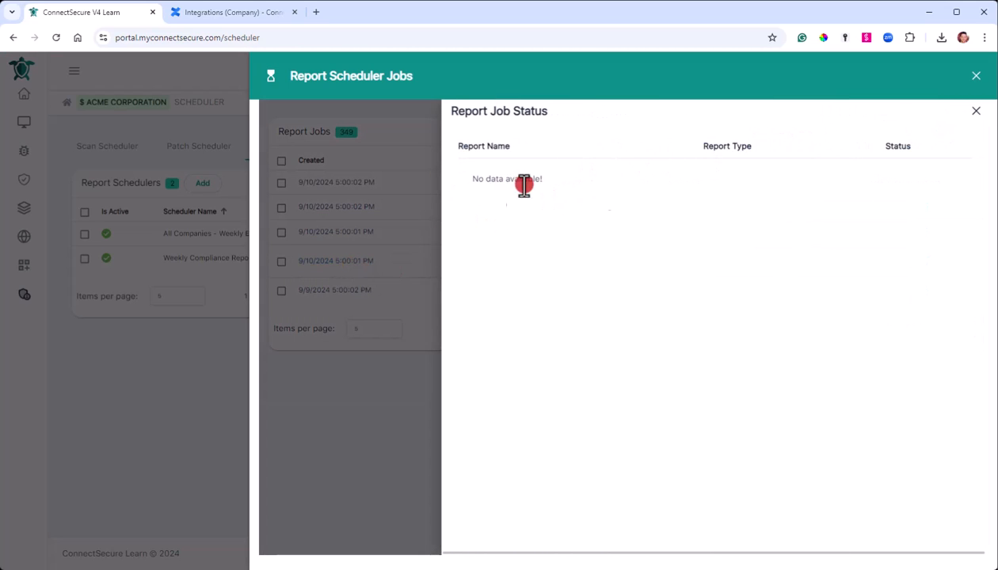
click(975, 111)
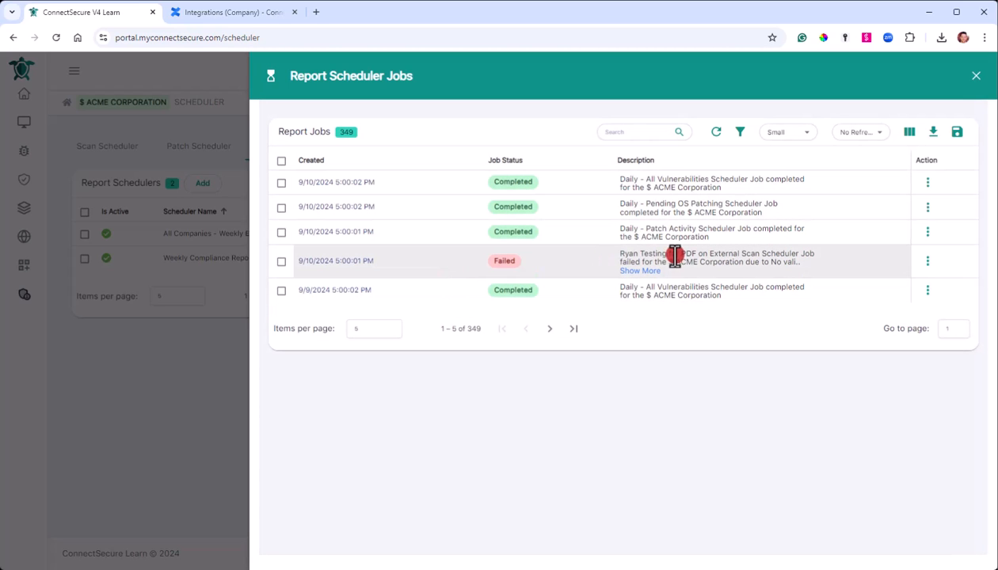
click(323, 186)
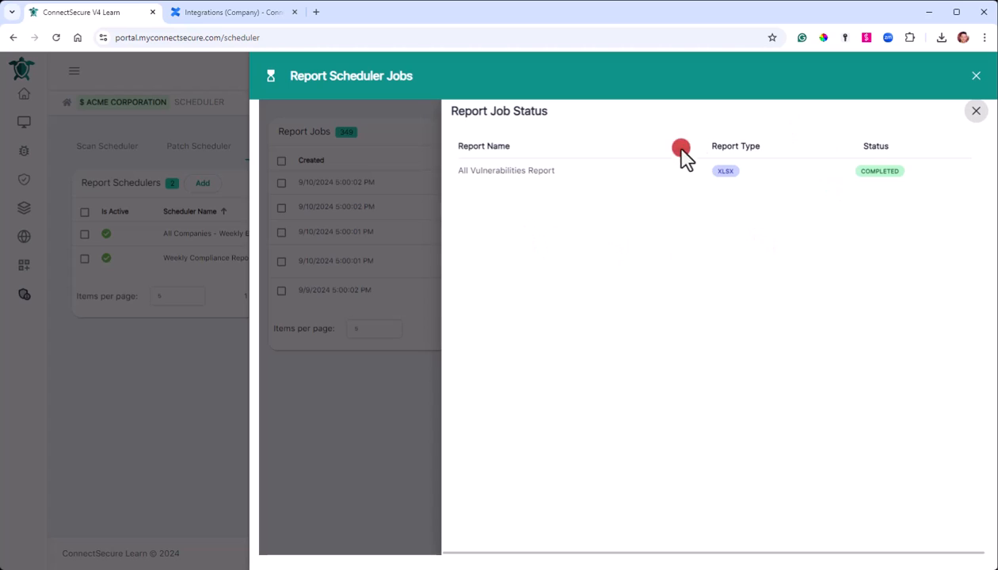
drag(914, 185, 820, 222)
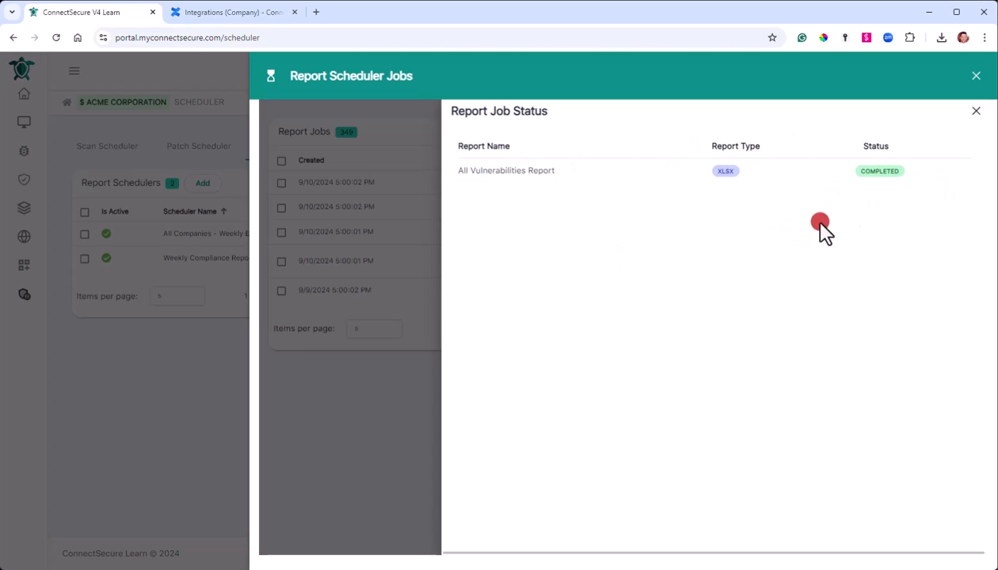
click(973, 115)
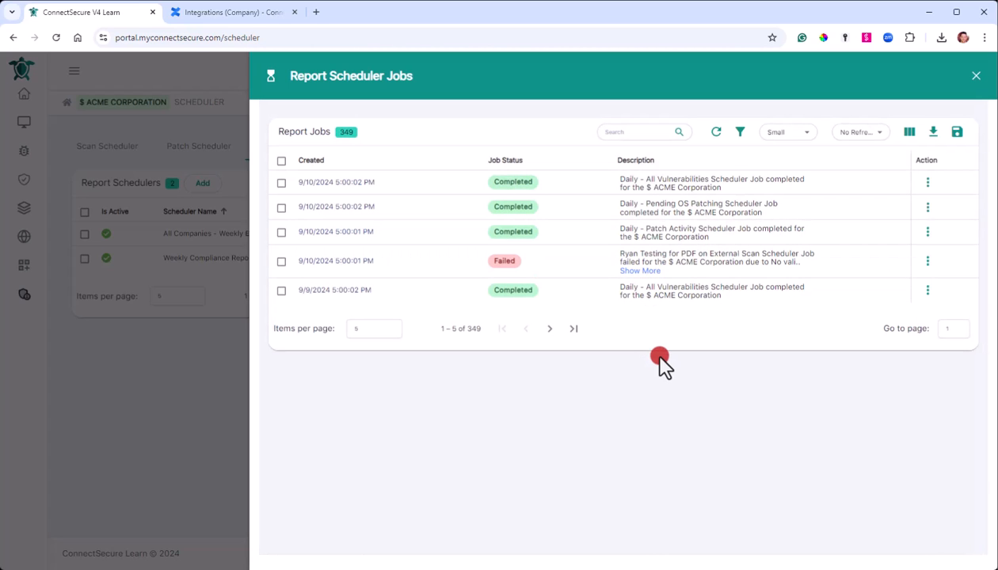
click(123, 428)
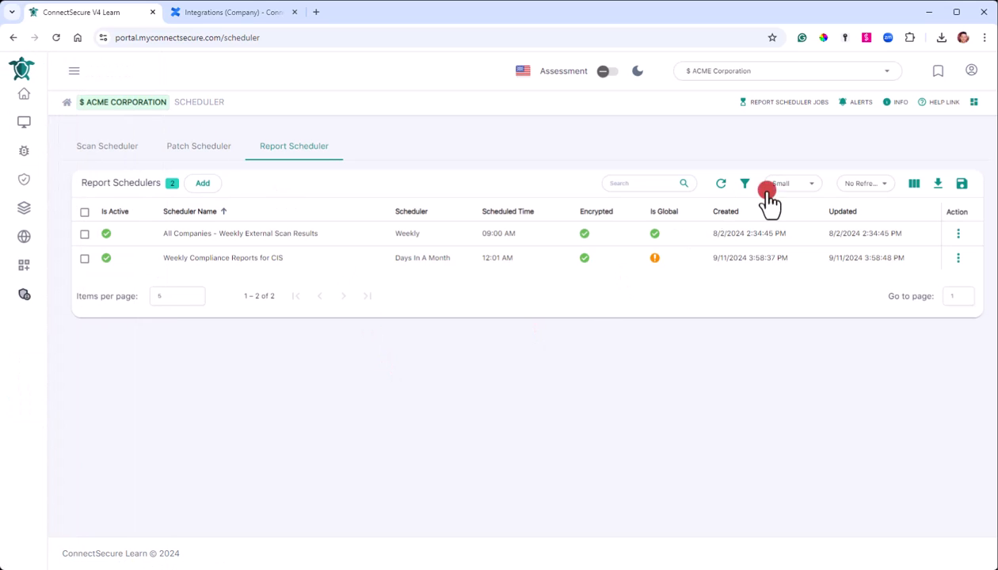
click(934, 112)
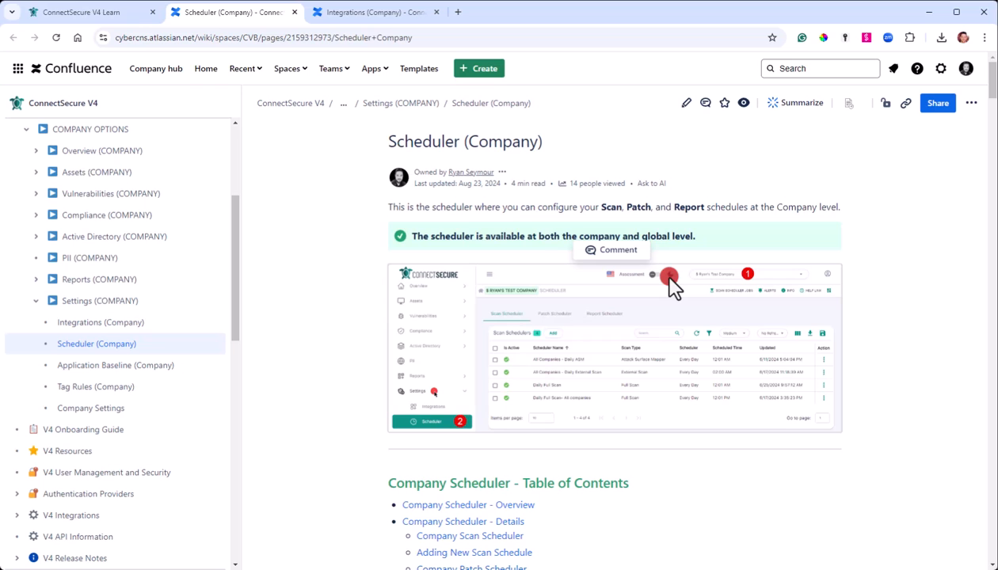
Scroll the Scheduler (Company) page down to the Company Scheduler - Action Toolbar Overview section.
scroll(863, 317, down, 4)
scroll(875, 319, down, 7)
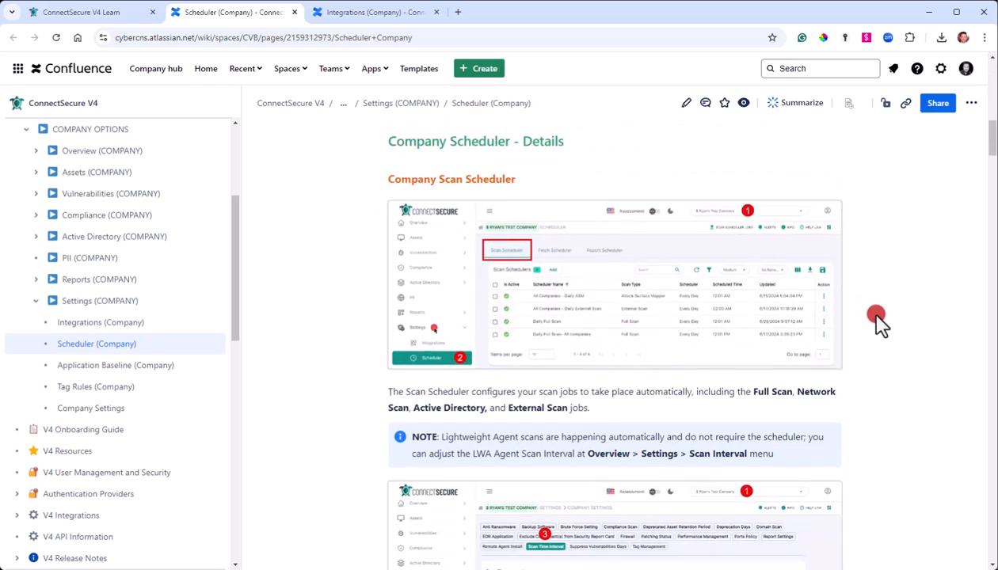
scroll(876, 320, down, 9)
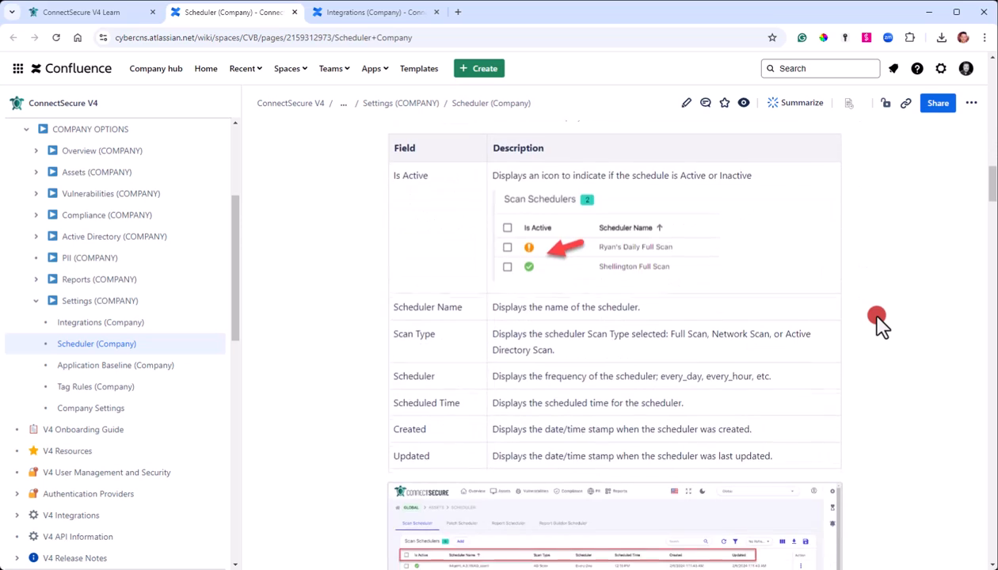
scroll(879, 324, down, 16)
scroll(871, 325, down, 16)
scroll(861, 331, down, 8)
scroll(862, 331, down, 5)
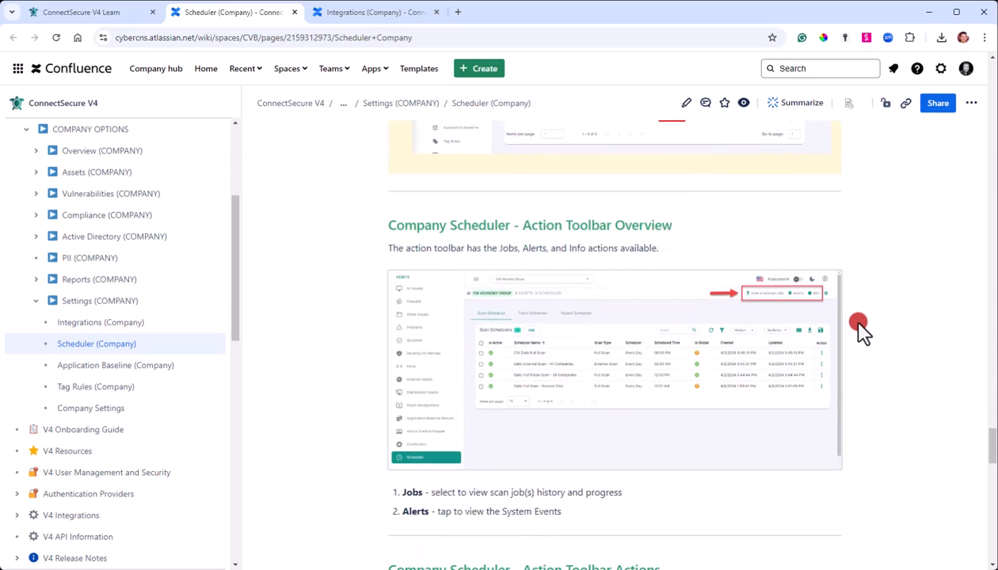